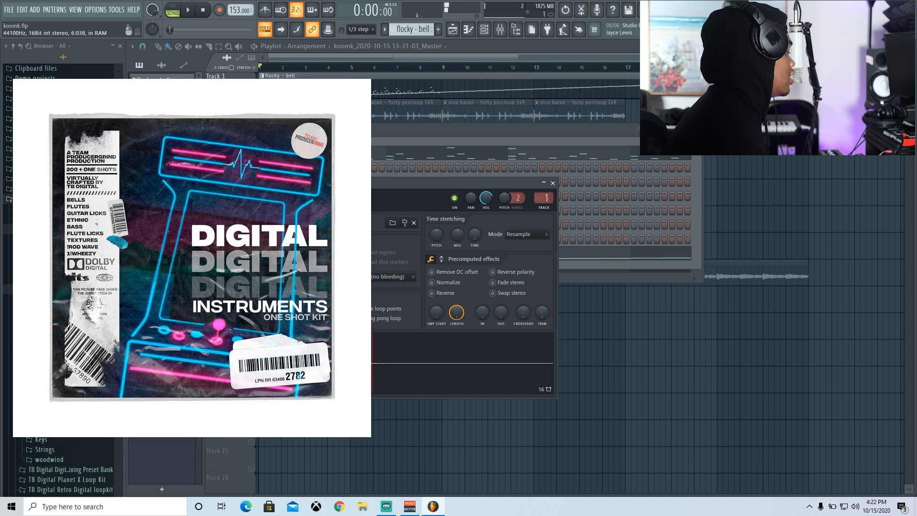
- Close the sampler window and review the flocky - bell melody notes in the piano roll
left_click(552, 183)
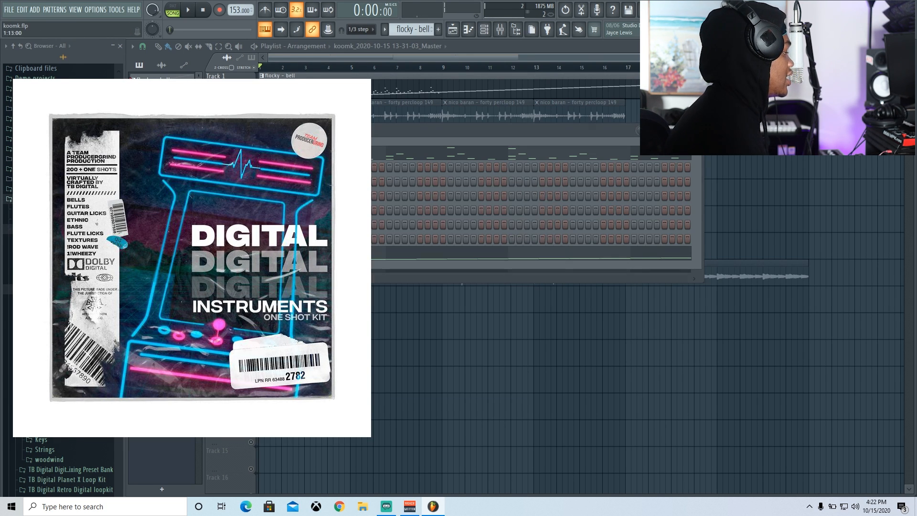
left_click(297, 153)
scroll(219, 60, "down", 6)
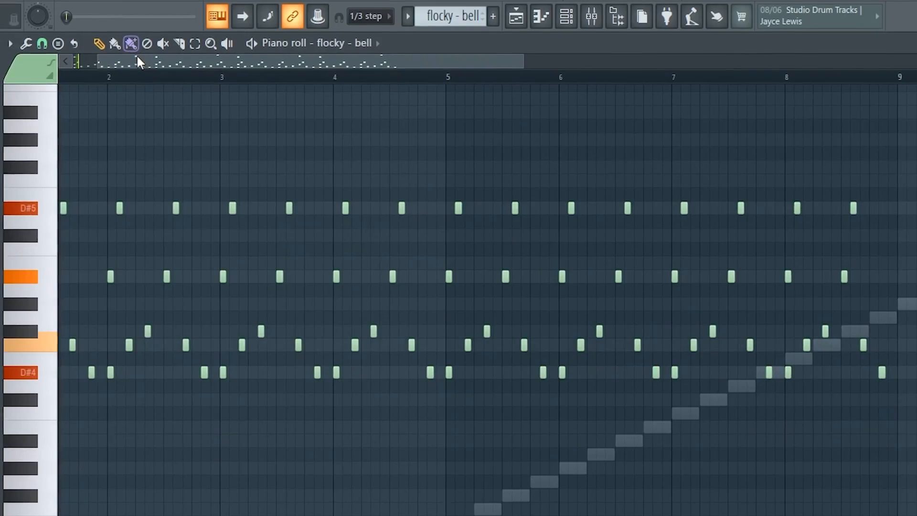
left_click_drag(137, 60, 45, 65)
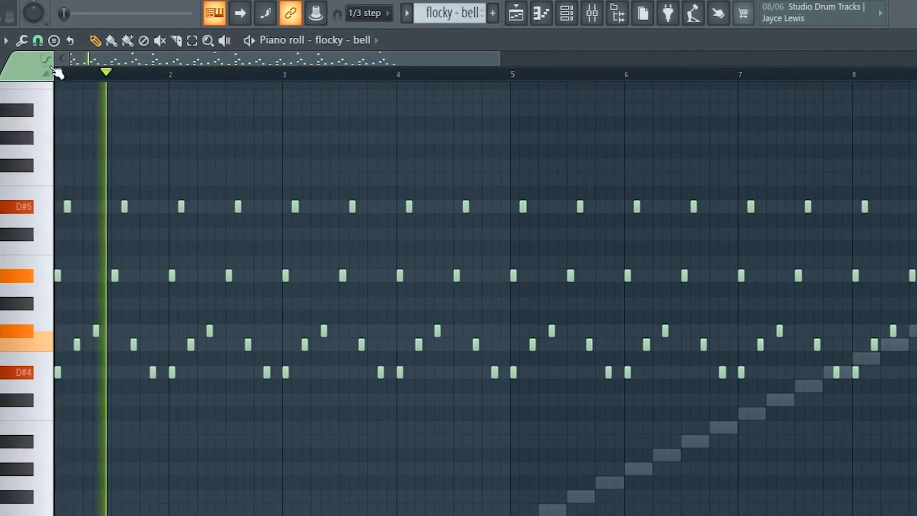
scroll(171, 70, "down", 1)
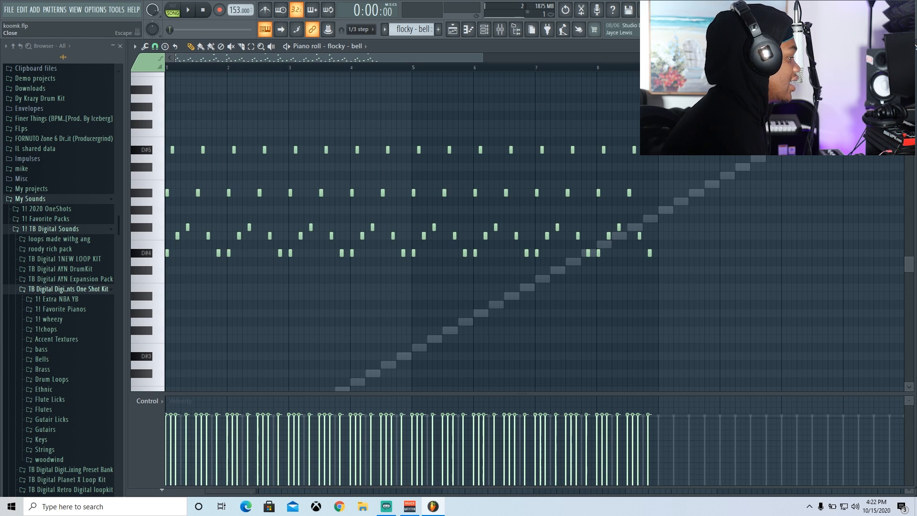
key("Escape")
- Inspect the HalfTime and Ghz Wow Control 3 effects on mixer Insert 1
key("F9")
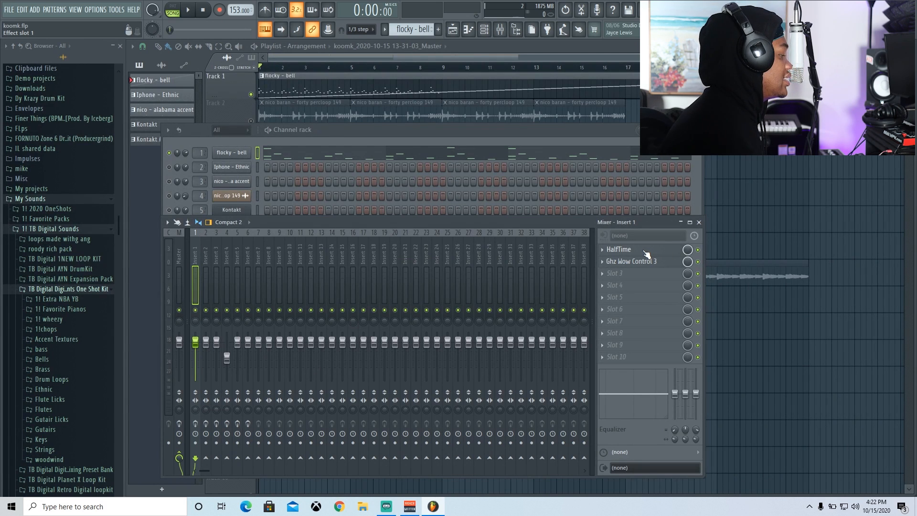
left_click(645, 251)
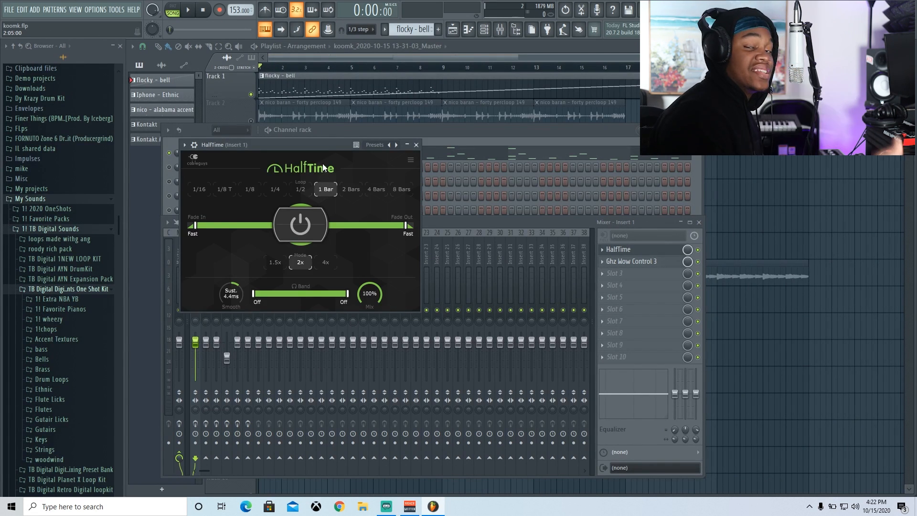
left_click(638, 262)
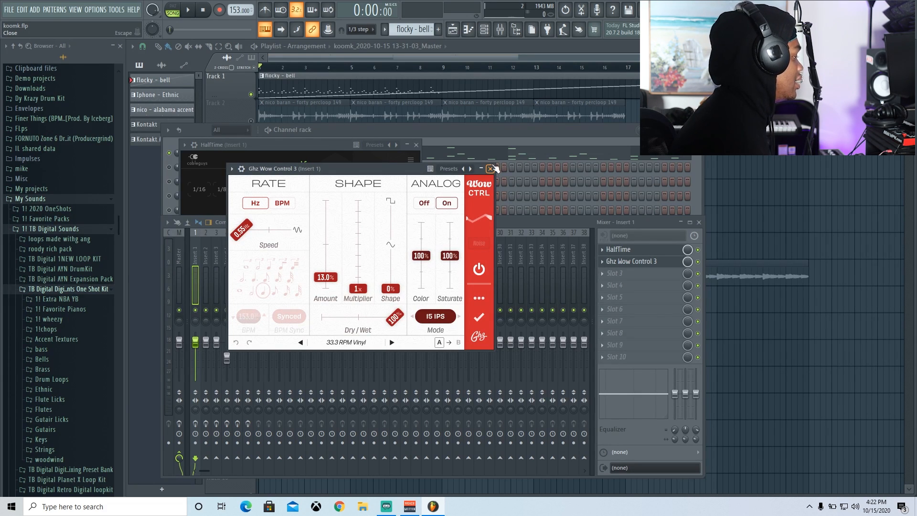
left_click(490, 168)
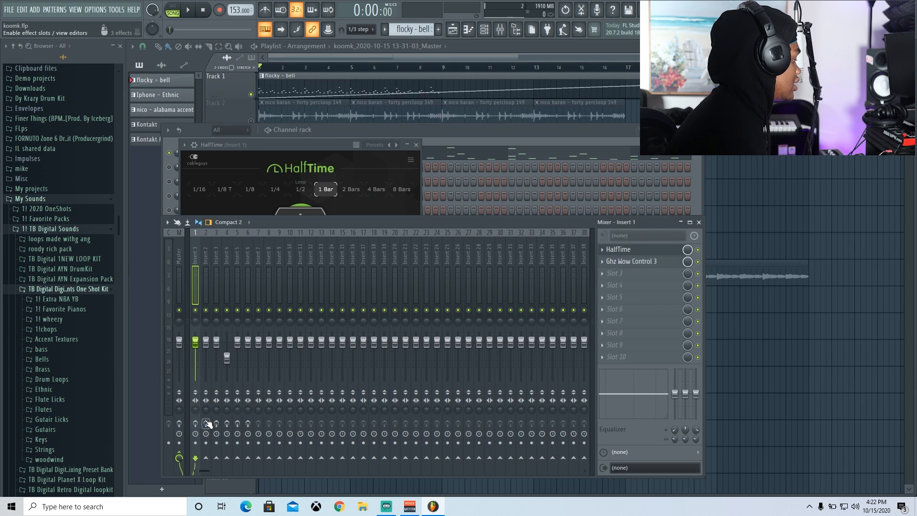
- Play back the bell melody, clearing the HalfTime, channel rack and mixer windows off the playlist
key("space")
left_click(416, 144)
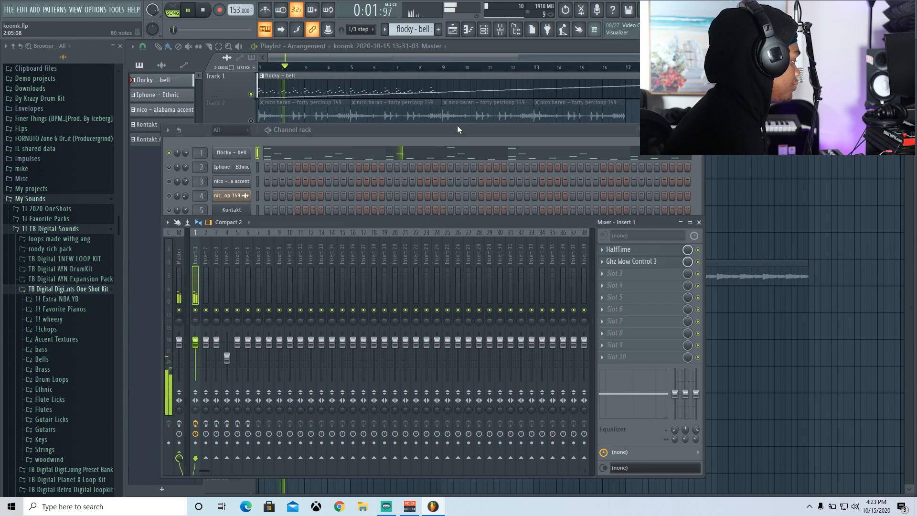
left_click(698, 129)
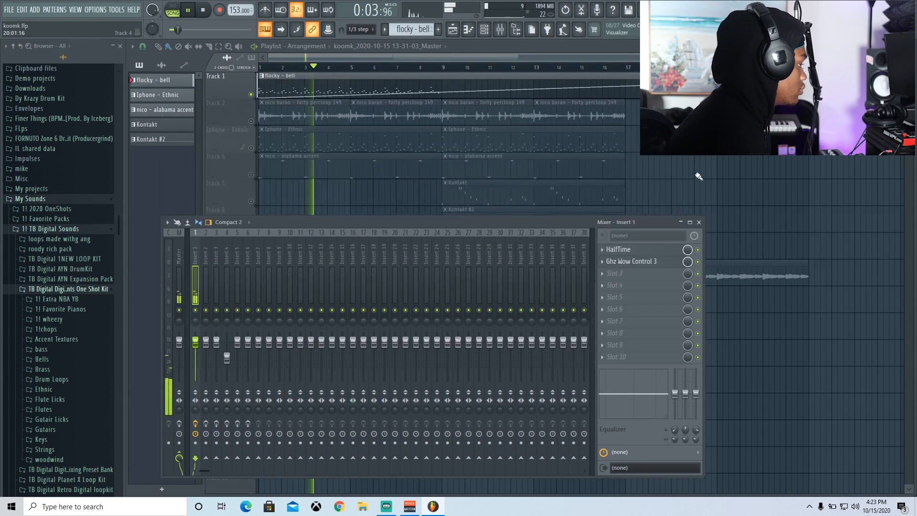
left_click(699, 222)
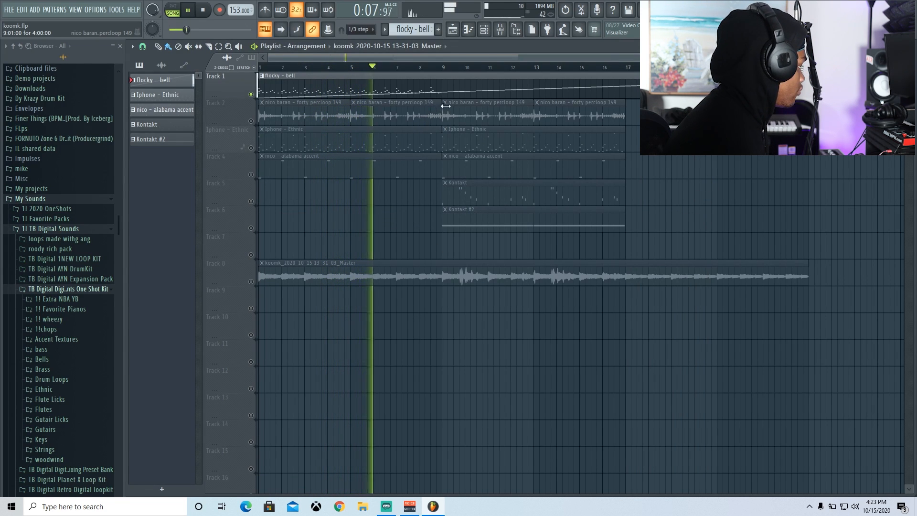
left_click(483, 30)
left_click(457, 55)
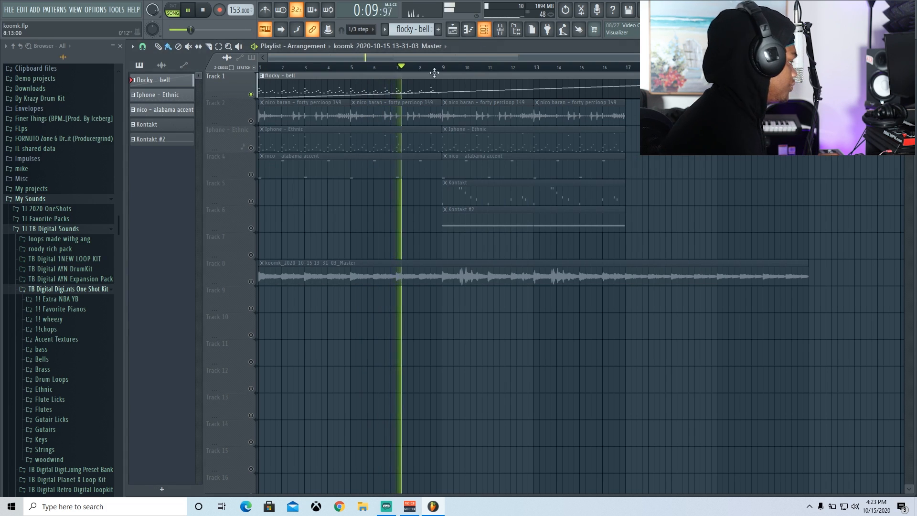
key("space")
- Unmute Track 2 and inspect the sample settings of the nico baran - forty percloop 149 channel
left_click(250, 120)
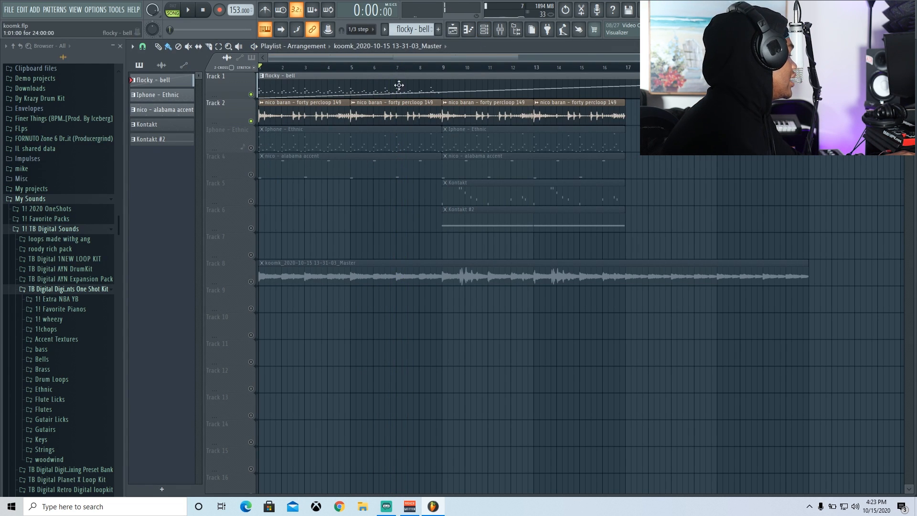
left_click(490, 32)
left_click(236, 195)
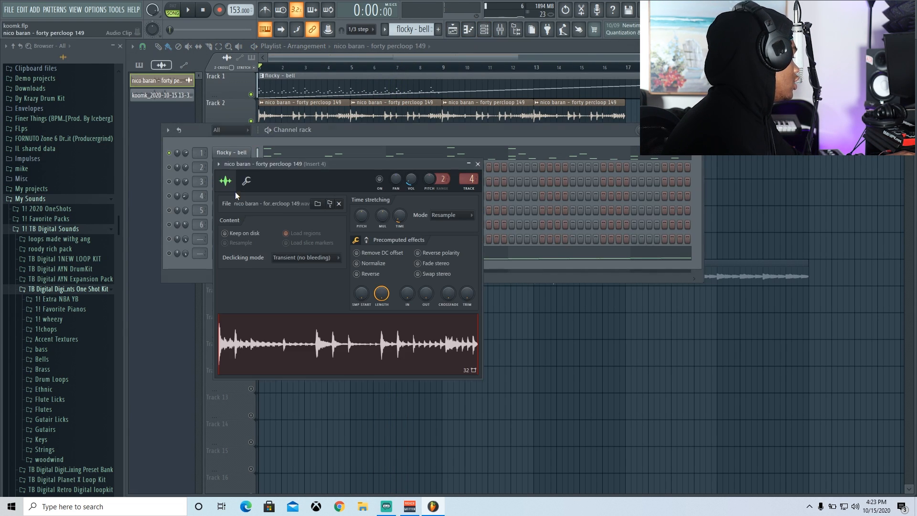
left_click(477, 164)
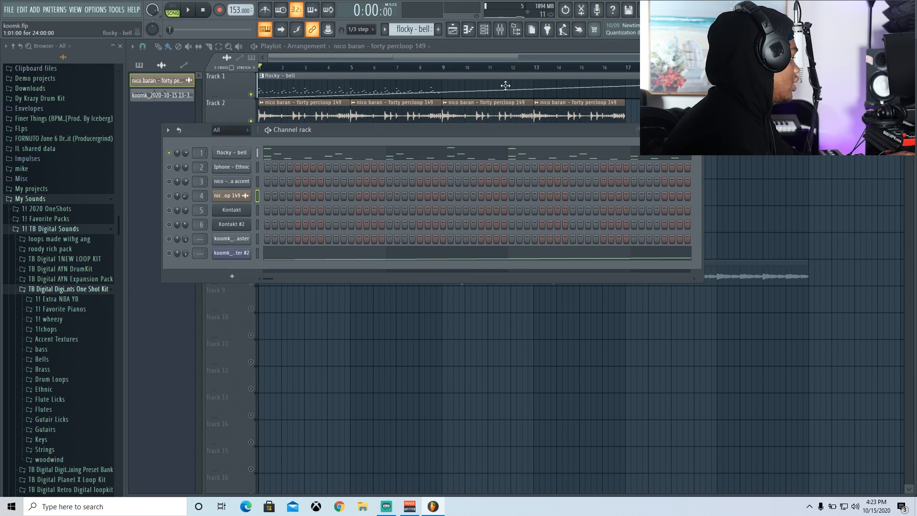
- Try trimming the percussion loop clips on Track 2 to two bars each, and extend them back to four bars
left_click(488, 31)
left_click_drag(345, 115, 304, 115)
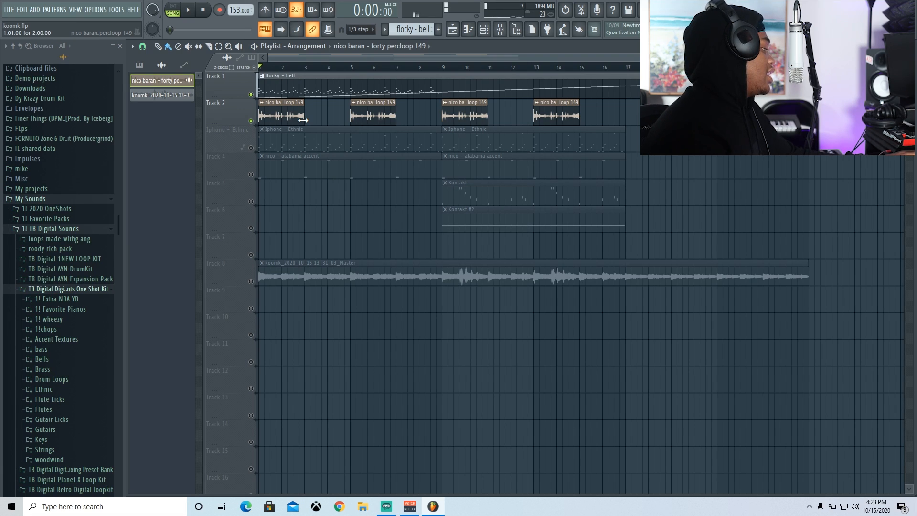
left_click_drag(303, 120, 347, 125)
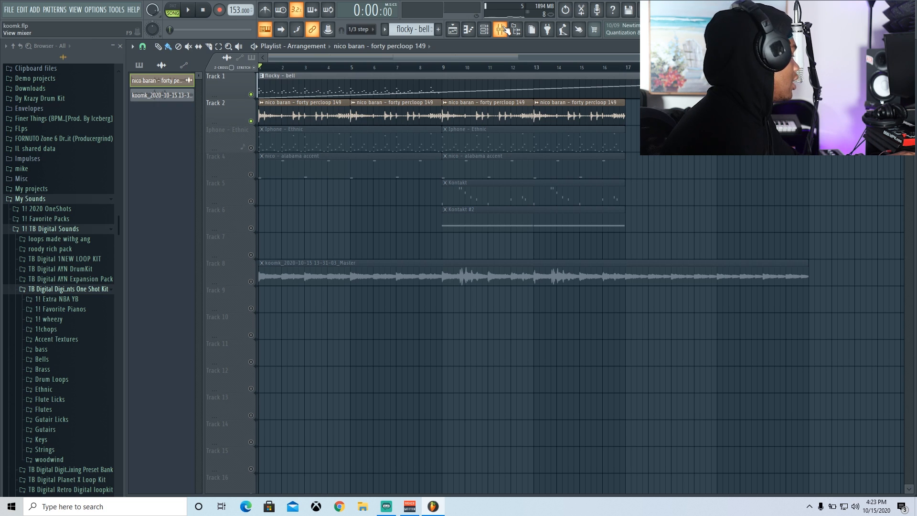
- Inspect the first Fruity parametric EQ 2 and the Radiator effect on the percussion loop's mixer Insert 4
left_click(486, 32)
left_click(500, 30)
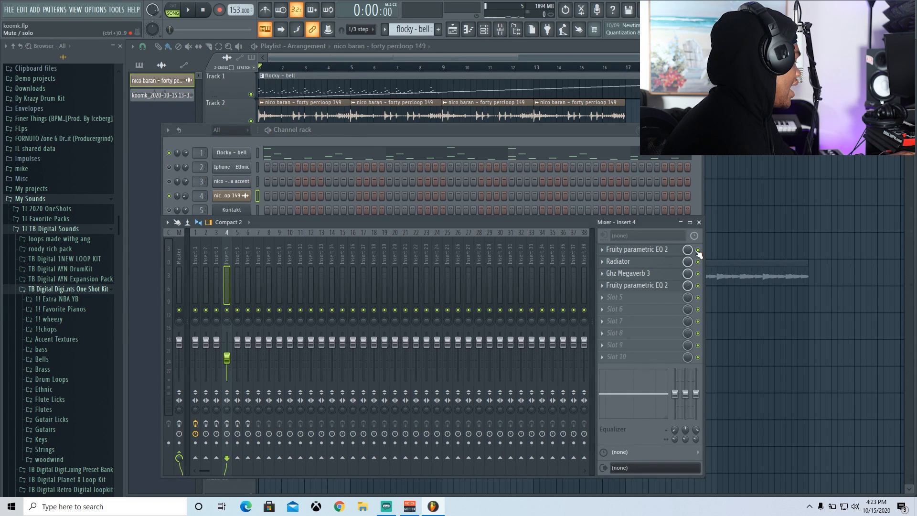
left_click(663, 255)
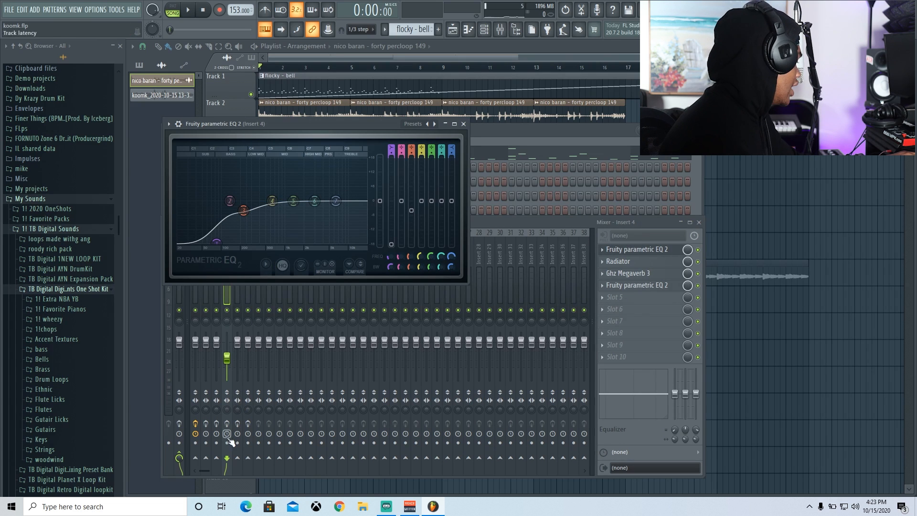
left_click(633, 264)
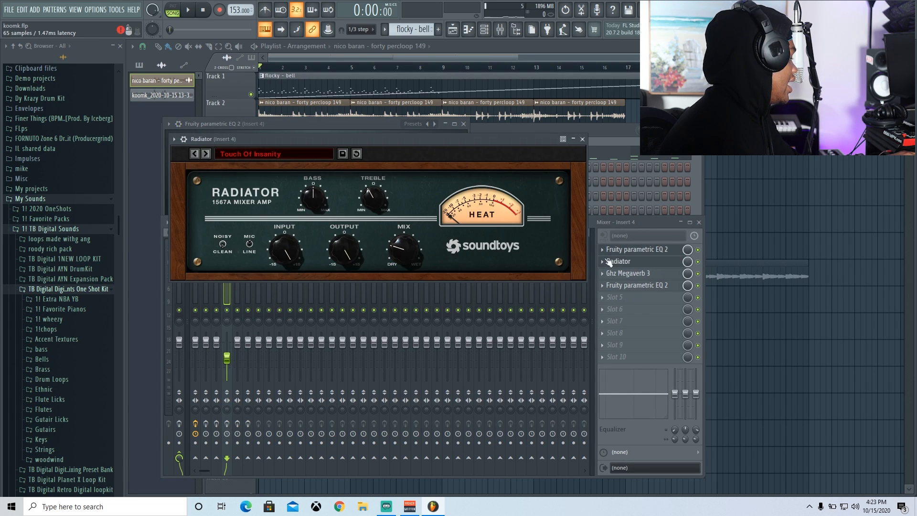
- Bypass the Megaverb and second EQ on Insert 4 and compare the percussion loop with Radiator off and on
left_click(697, 286)
left_click(416, 148)
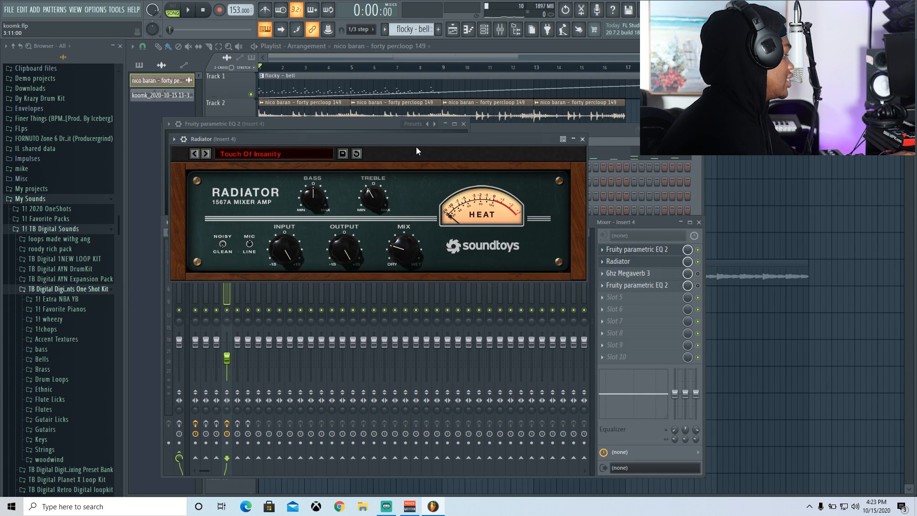
left_click(697, 262)
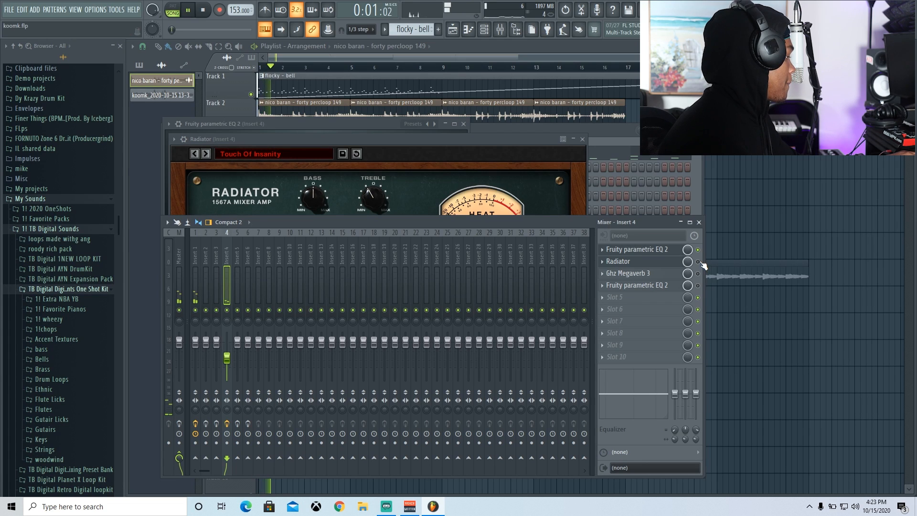
key("space")
key("space")
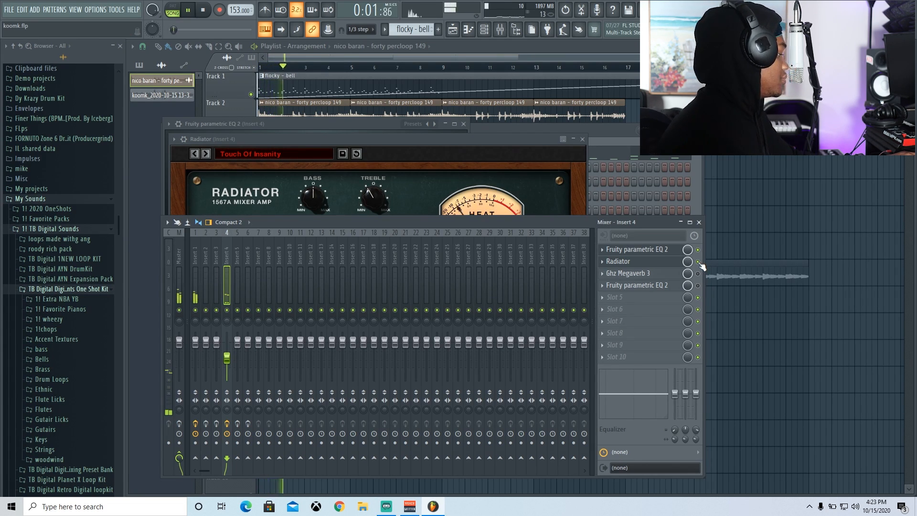
key("space")
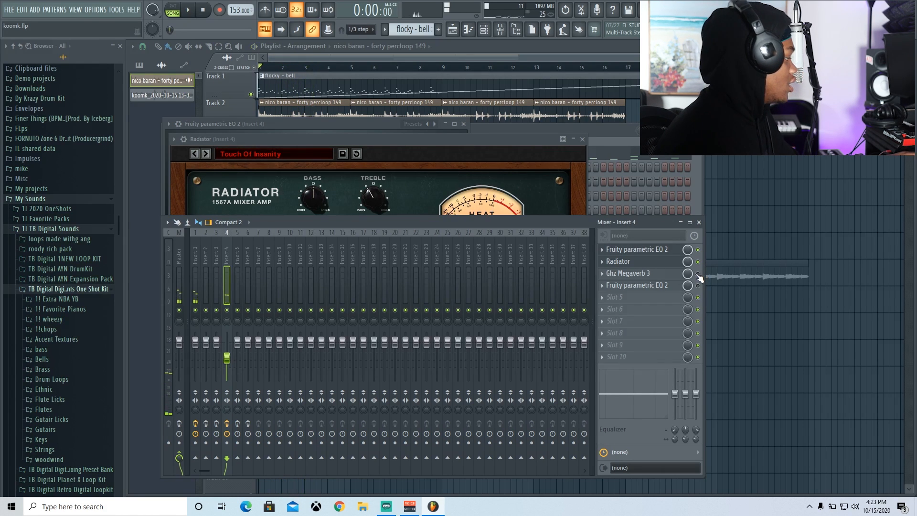
- Review the Ghz Megaverb 3 settings on Insert 4 and play the loop with all its effects enabled
left_click(639, 275)
left_click_drag(290, 148, 326, 167)
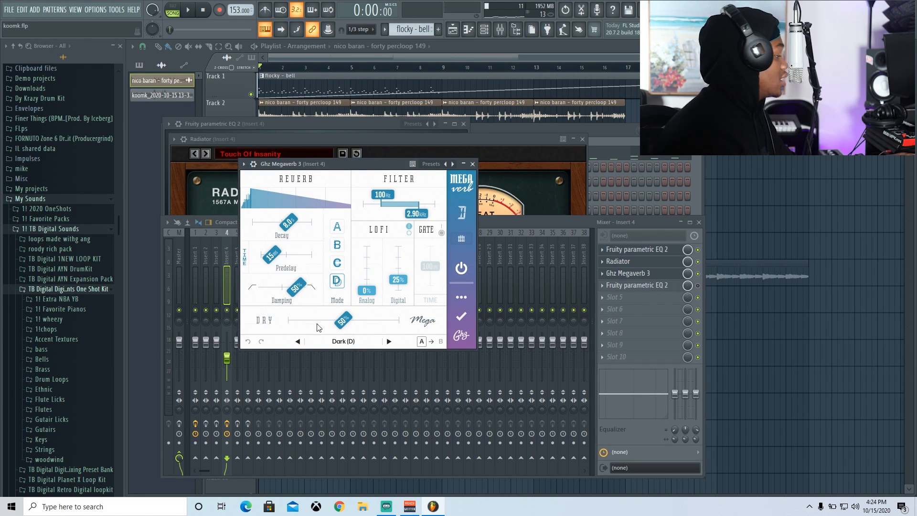
left_click(472, 164)
key("space")
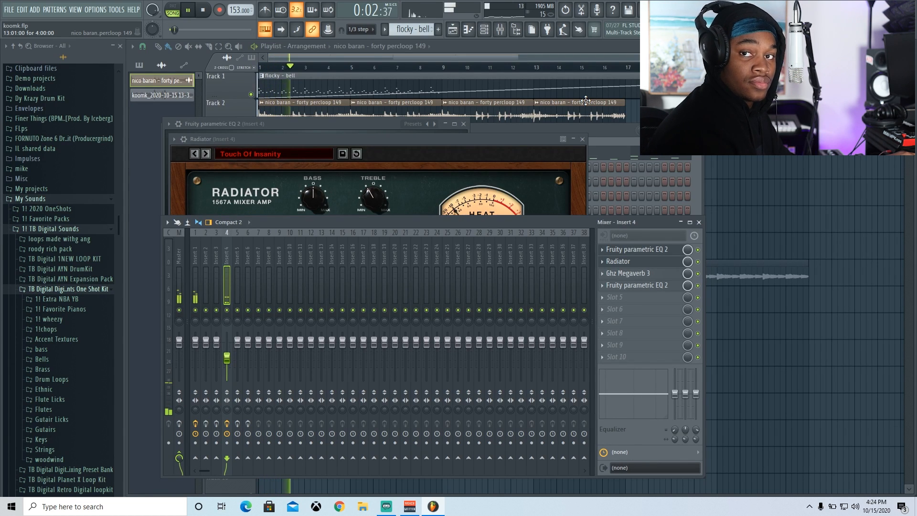
- Close the Fruity parametric EQ 2 and Radiator windows of Insert 4
left_click(586, 142)
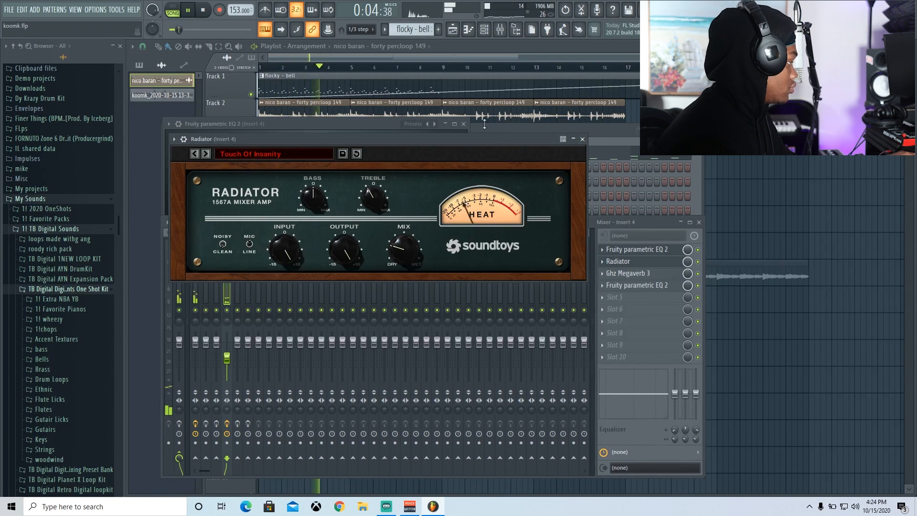
left_click(463, 125)
left_click(583, 139)
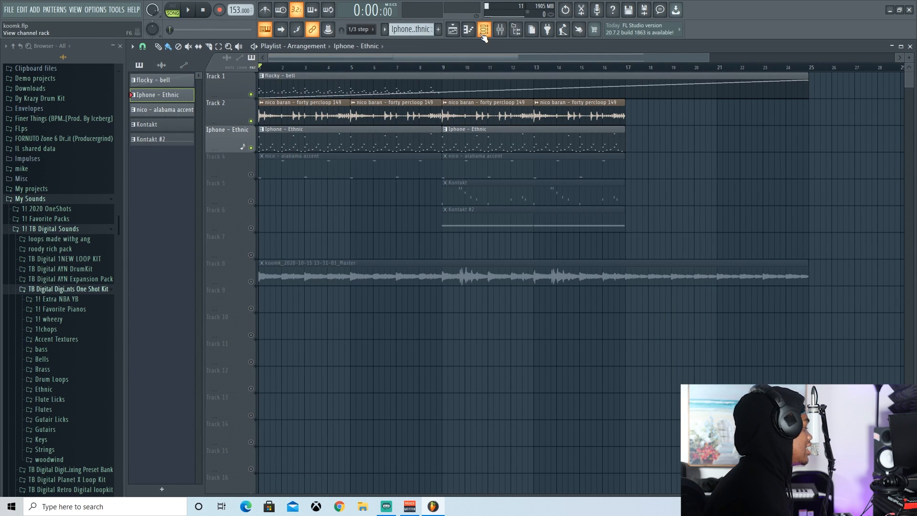
- Review the Iphone - Ethnic melody notes in the piano roll and start song playback
left_click(484, 36)
left_click(284, 171)
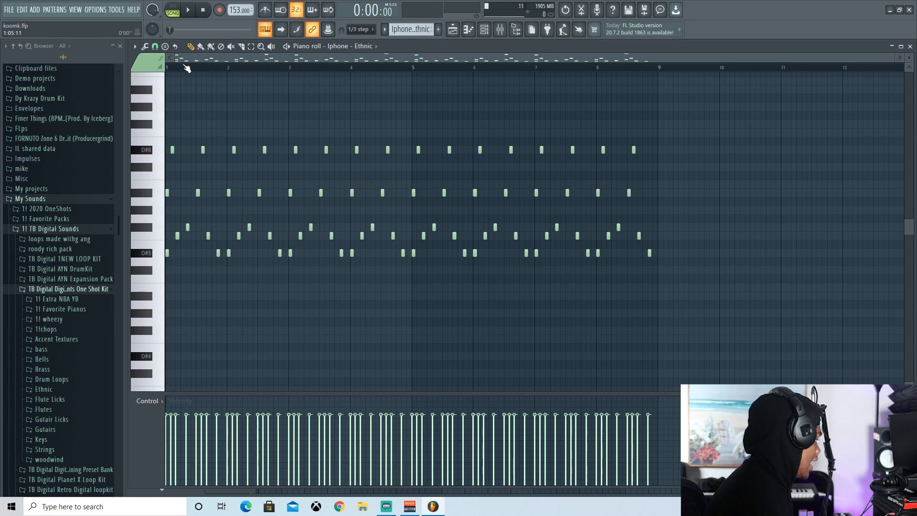
left_click(190, 12)
key("Escape")
- Review the Fruity parametric EQ 2 and ValhallaVintageVerb settings on Insert 2 in the mixer
left_click(502, 30)
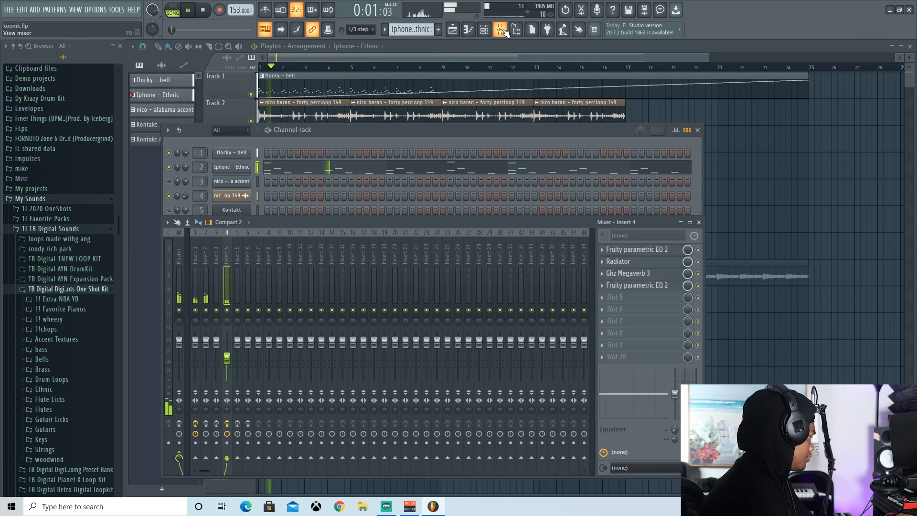
left_click(210, 285)
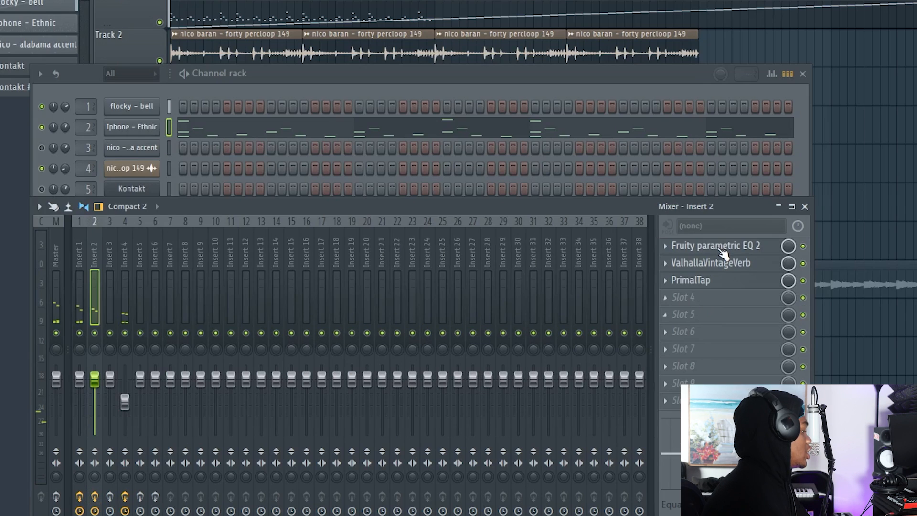
left_click(630, 249)
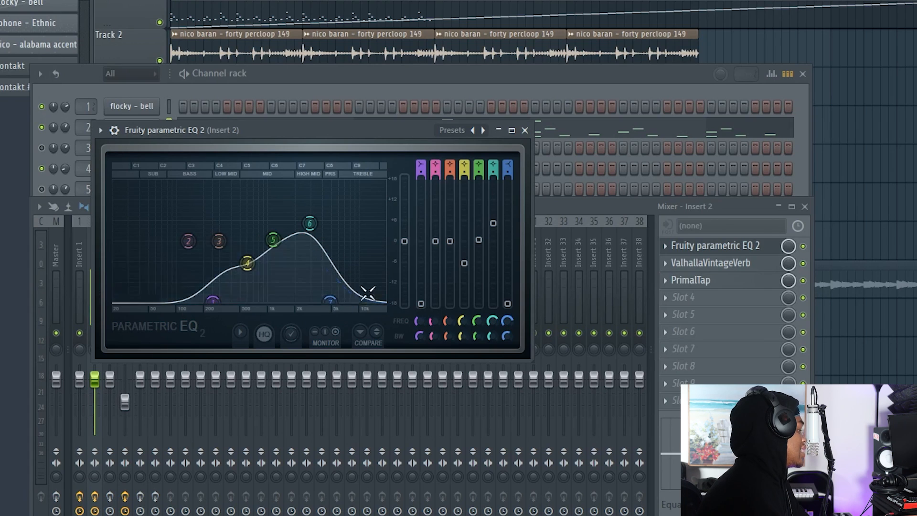
left_click(711, 262)
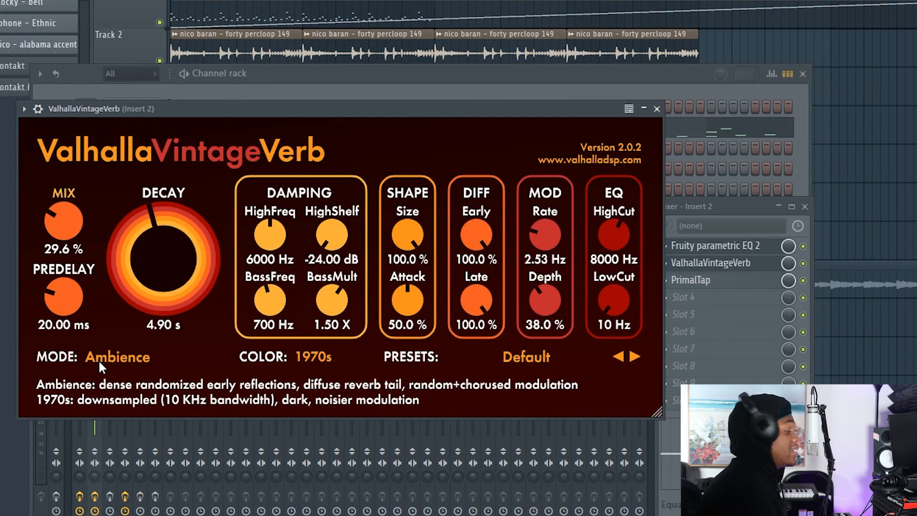
- Review PrimalTap and its short delay presets on Insert 2, close the open windows and play the song
left_click(691, 280)
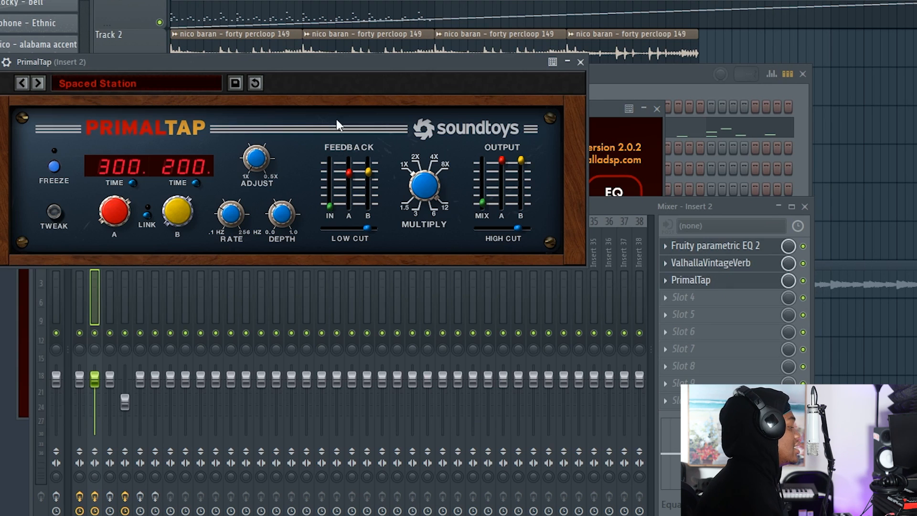
left_click(82, 79)
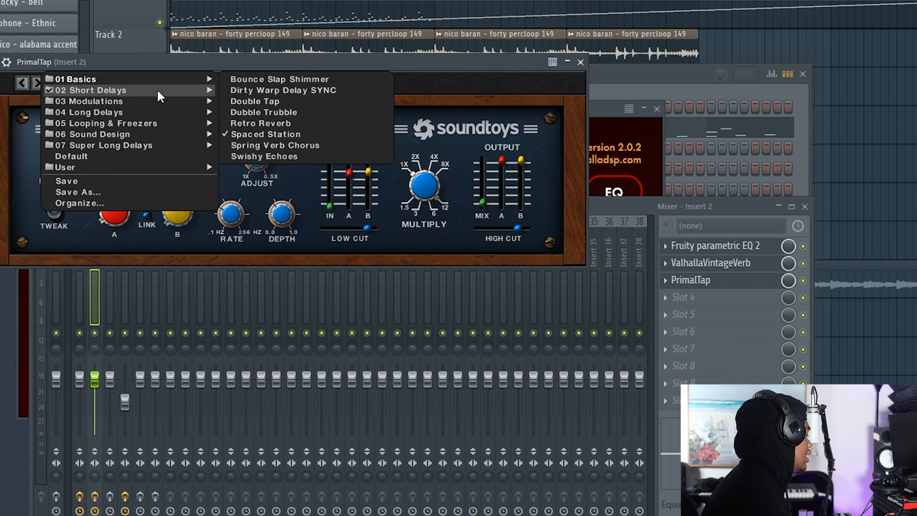
left_click(581, 62)
left_click(805, 207)
left_click(657, 110)
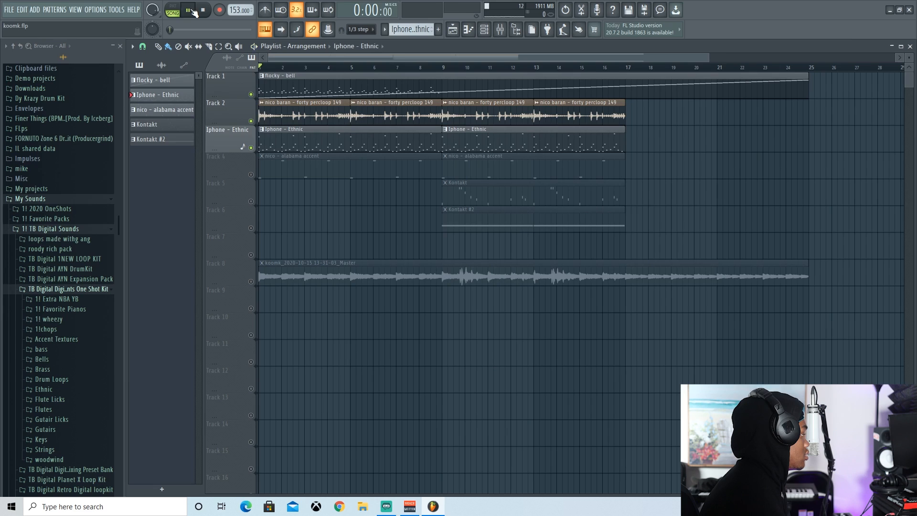
left_click(189, 10)
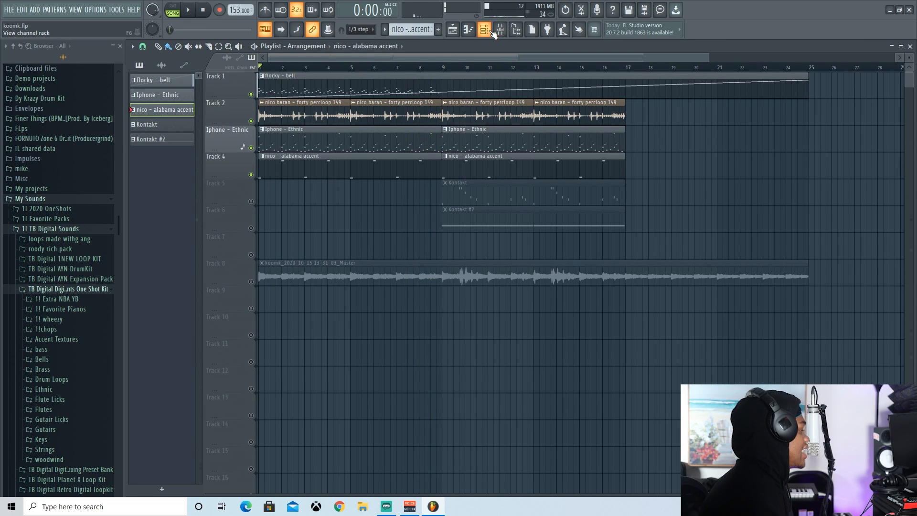
- Review the nico - alabama accent channel and its notes in the piano roll, and start playback
left_click(492, 33)
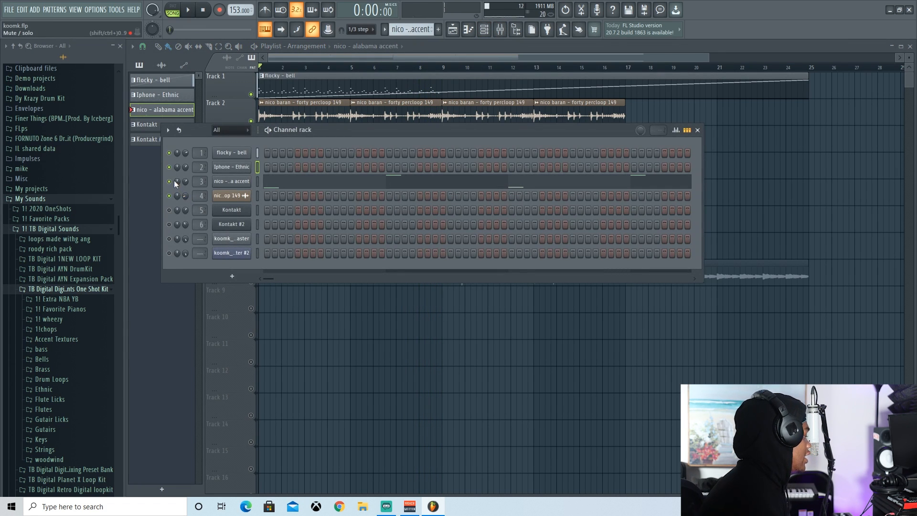
left_click(232, 184)
left_click(471, 154)
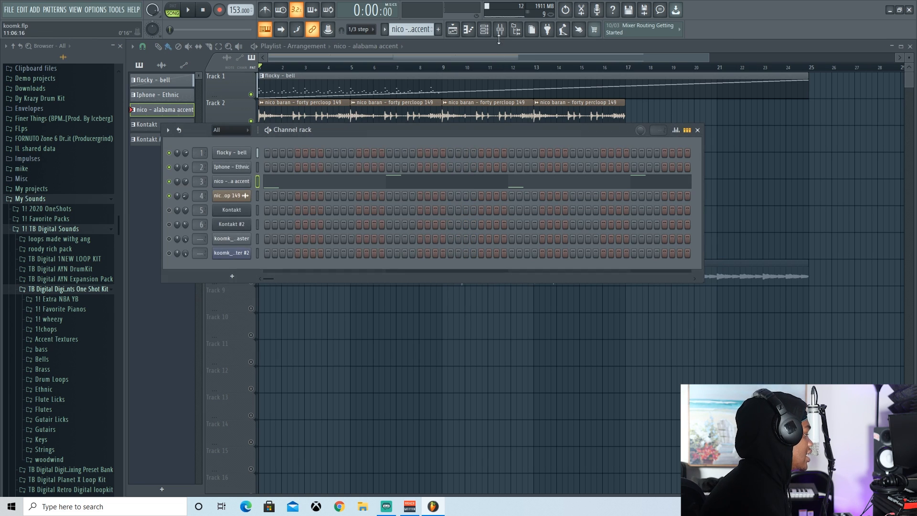
left_click(270, 185)
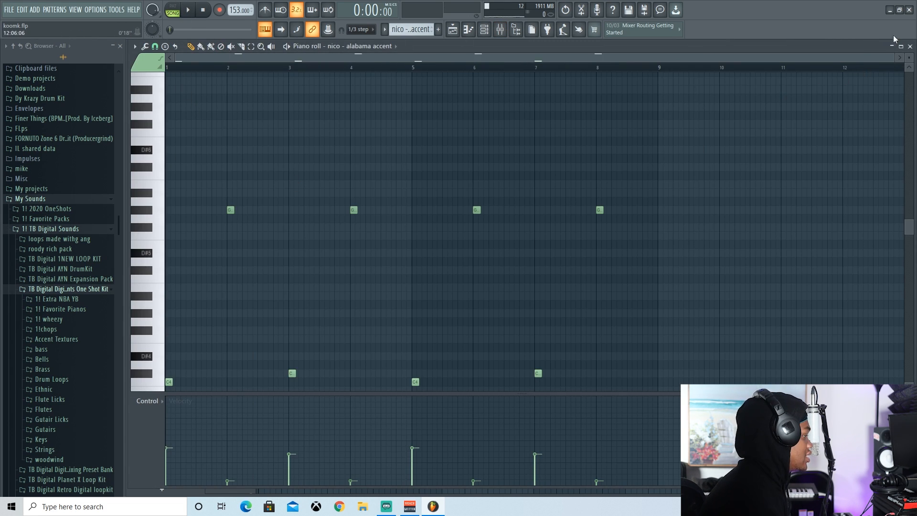
scroll(262, 190, "down", 2)
key("space")
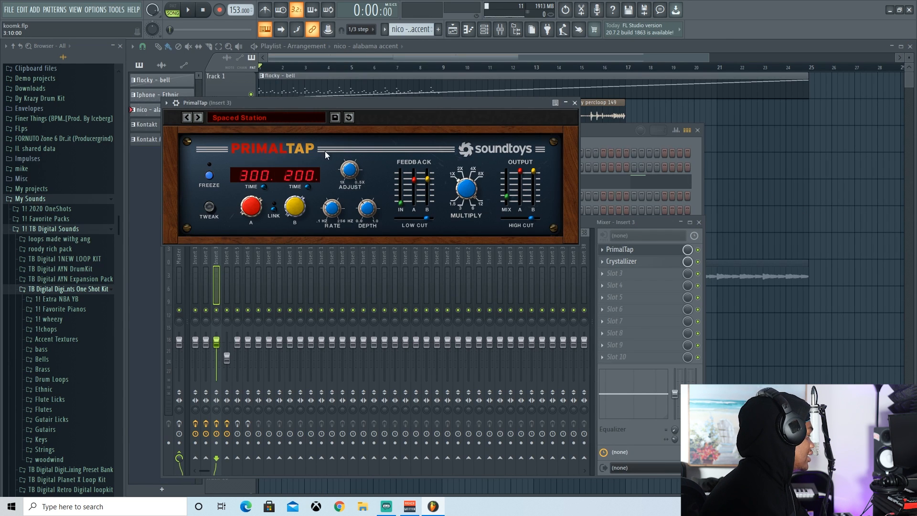
- Review the Crystallizer settings on Insert 3, close the effect and mixer windows, and stop playback
left_click(632, 261)
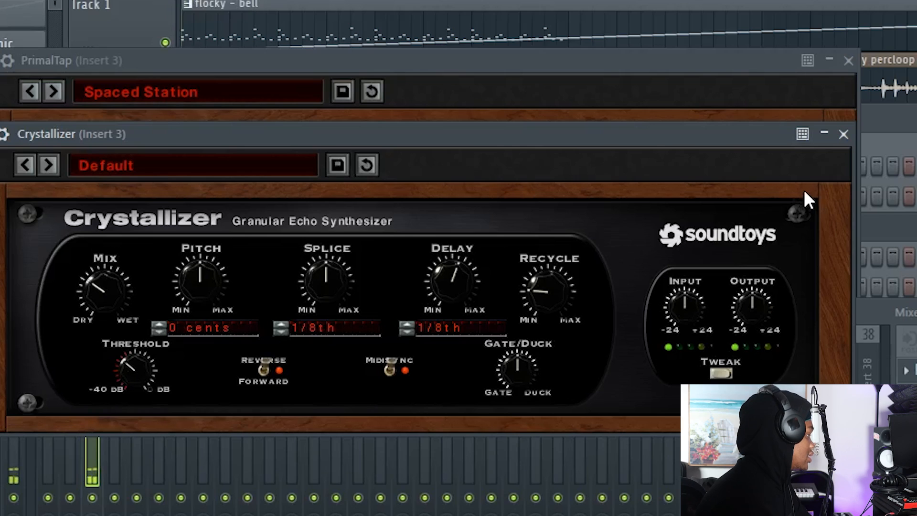
left_click(843, 134)
left_click(849, 62)
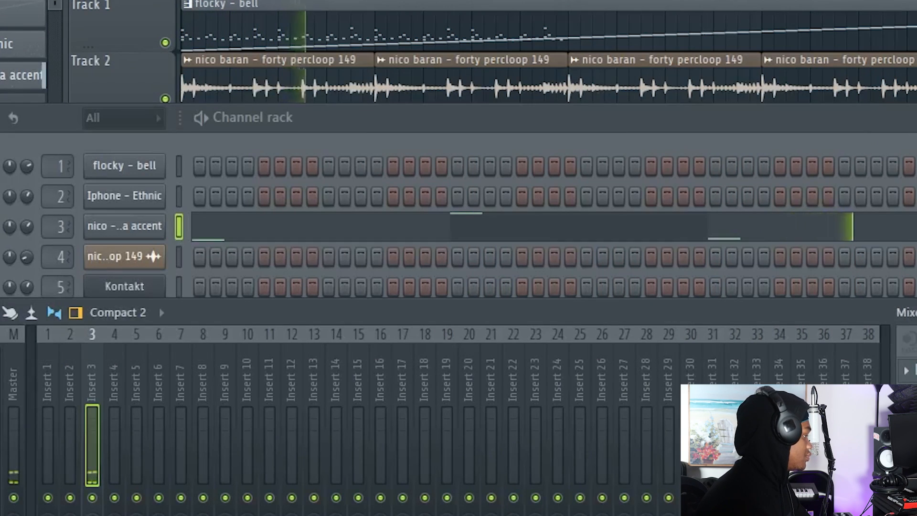
key("F9")
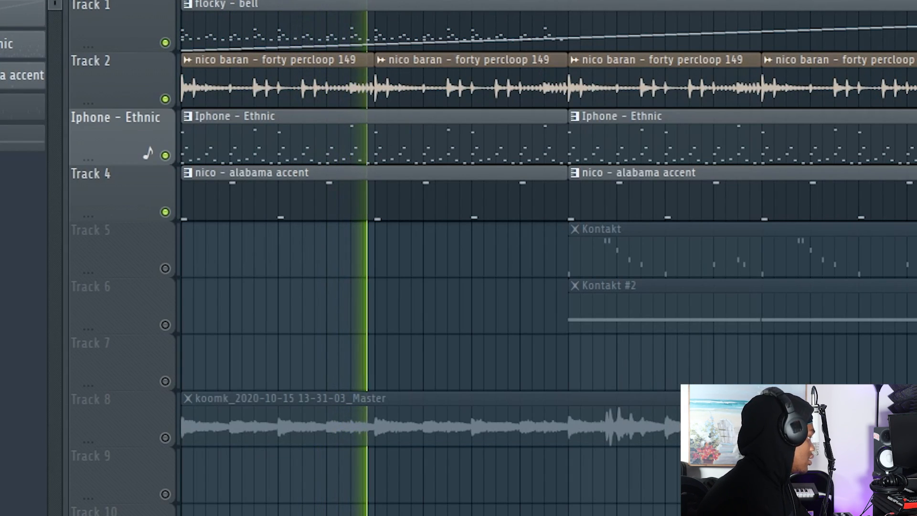
key("F6")
key("space")
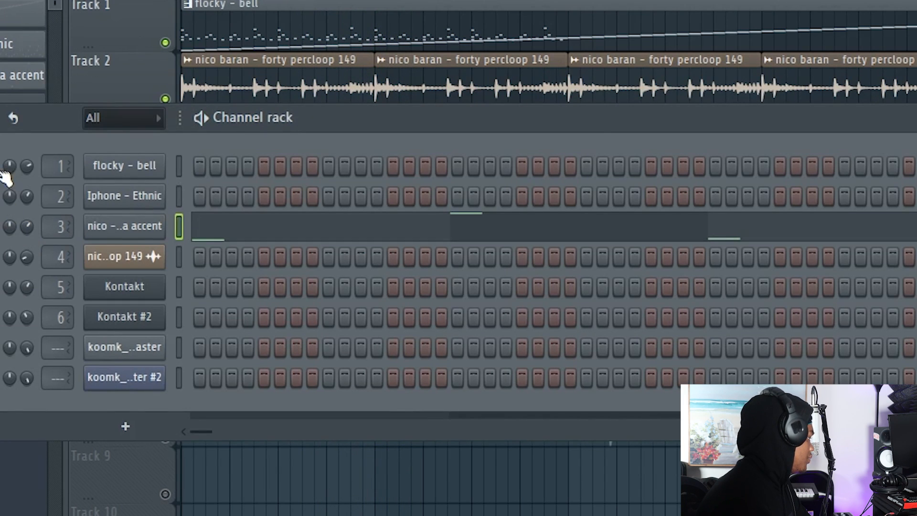
- Review the Crystal Flute instrument on the Kontakt channel and its melody notes in the piano roll
key("F6")
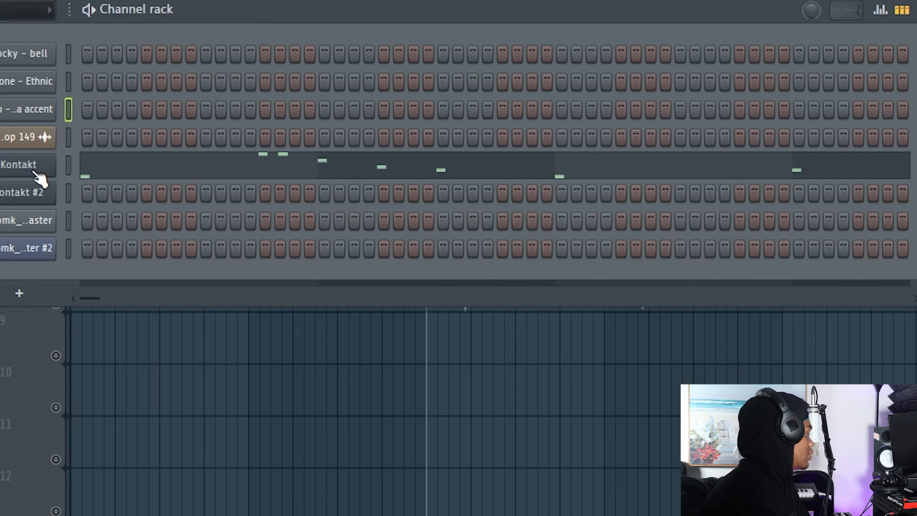
left_click(33, 168)
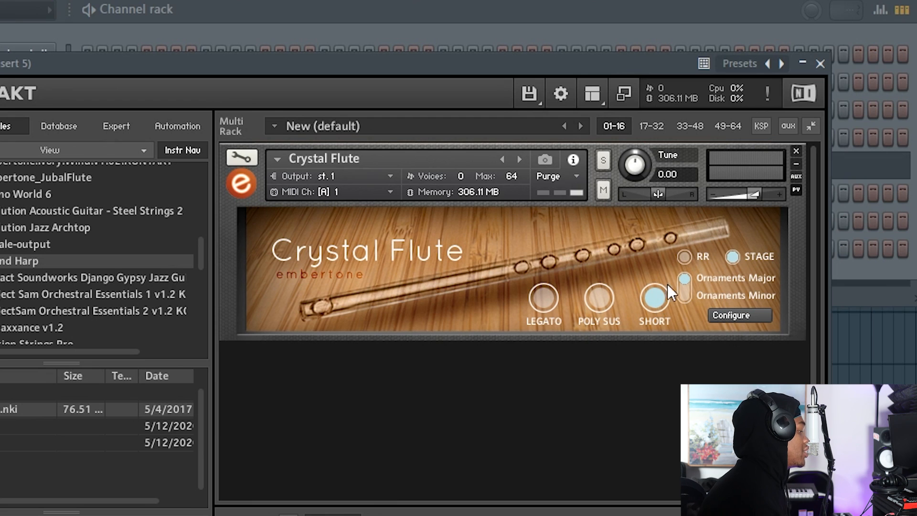
left_click(822, 63)
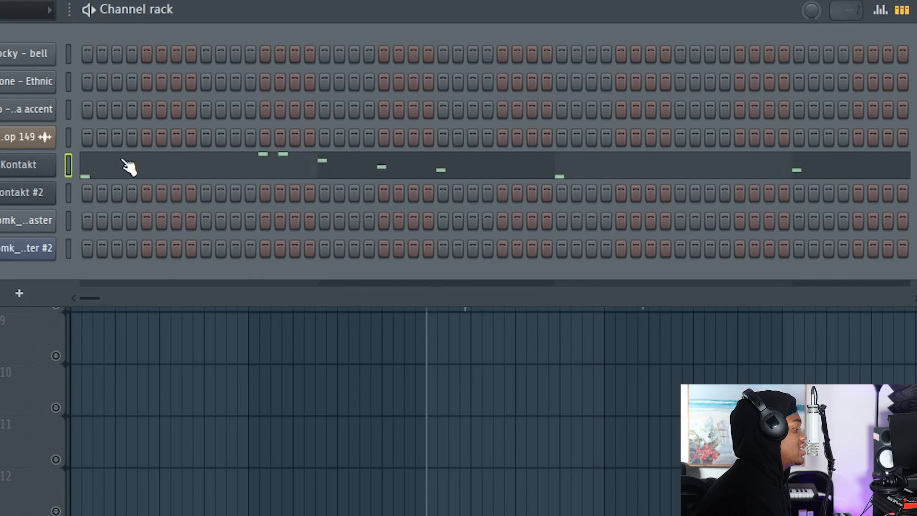
left_click(121, 160)
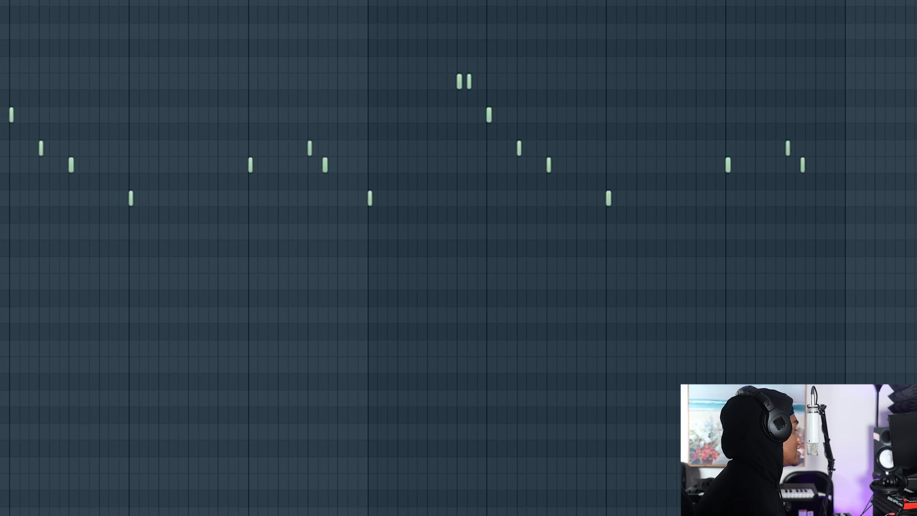
scroll(458, 258, "up", 2)
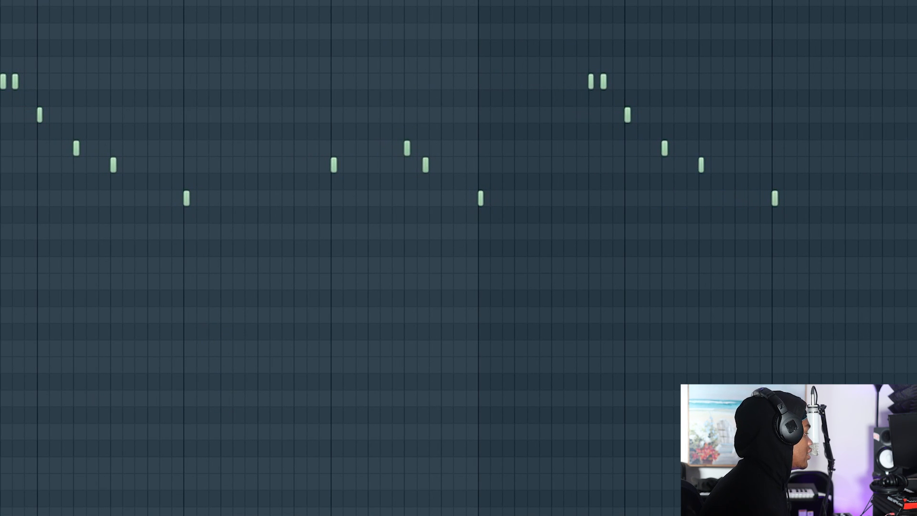
key("space")
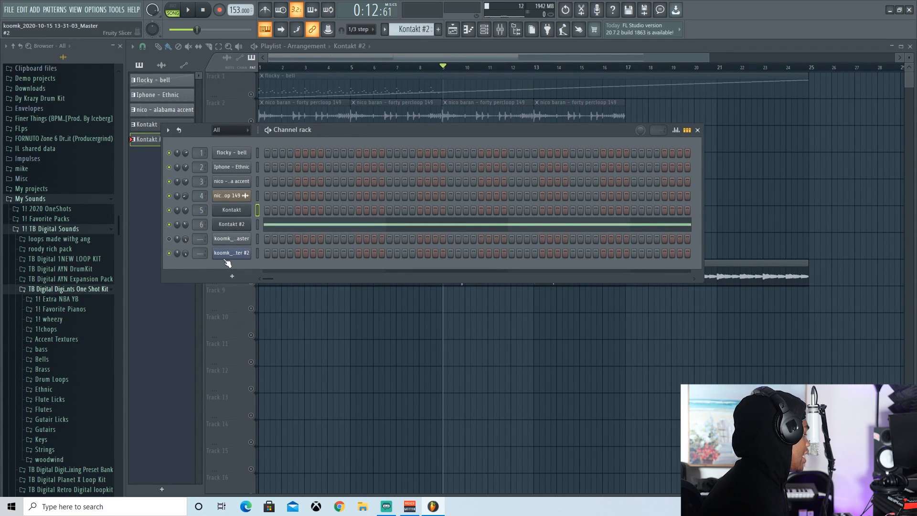
- Review the sliced notes and Fruity Slicer settings of the koomk master #2 channel, and return the song position to the start
left_click(245, 282)
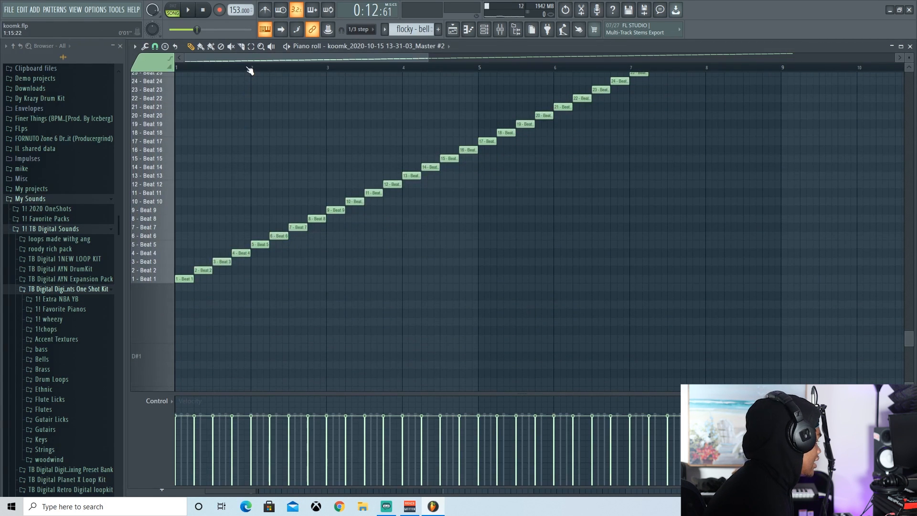
scroll(249, 70, "down", 3)
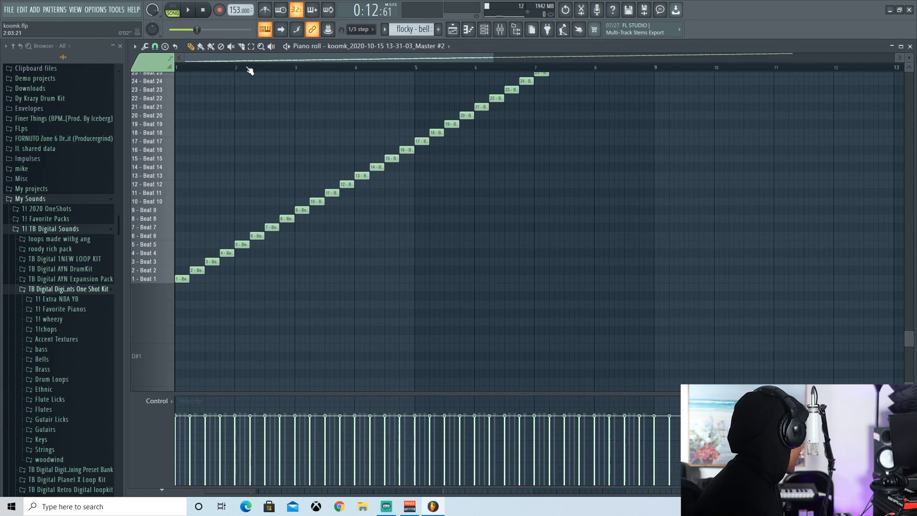
left_click(910, 47)
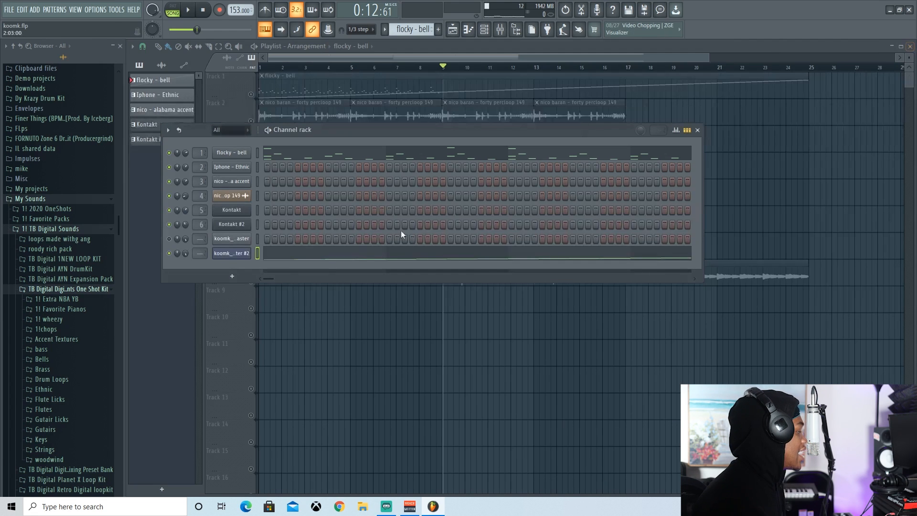
left_click(233, 253)
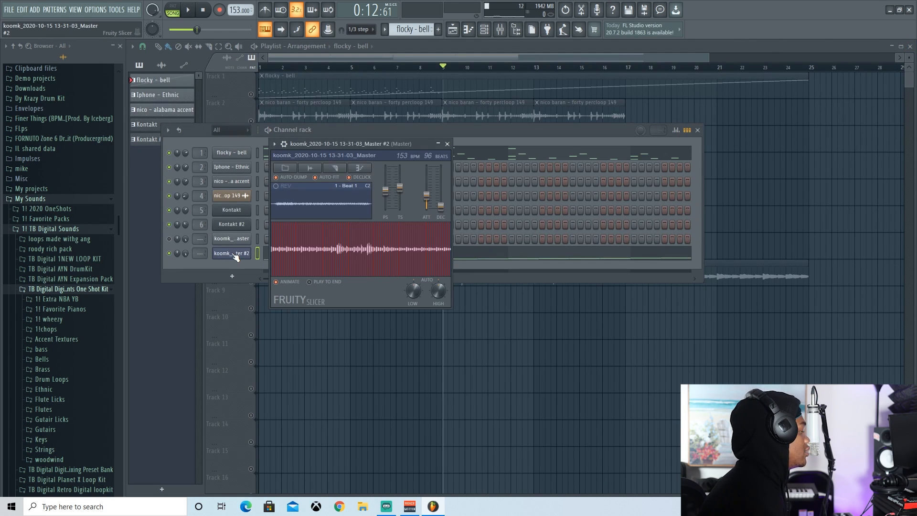
left_click(448, 144)
left_click(262, 68)
key("F6")
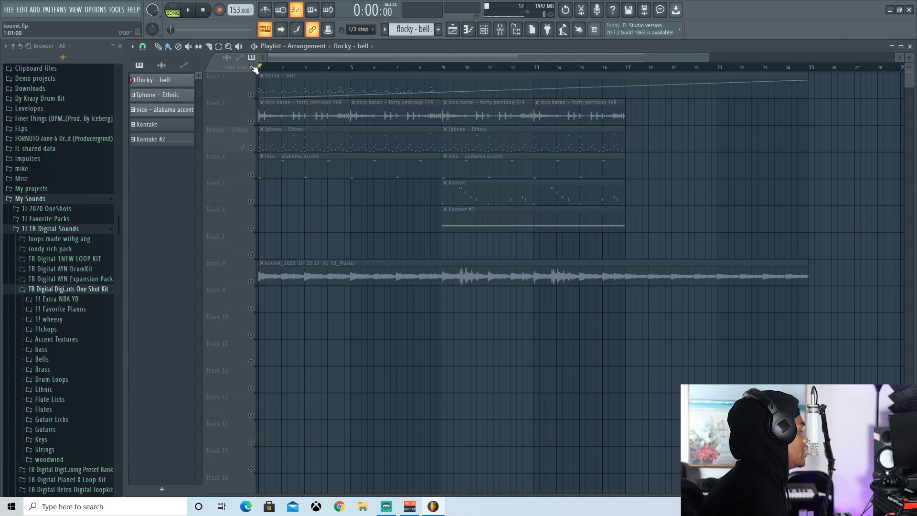
- Unmute Track 1 and play it with only the koomk master #2 slicer channel active
left_click(251, 94)
key("F6")
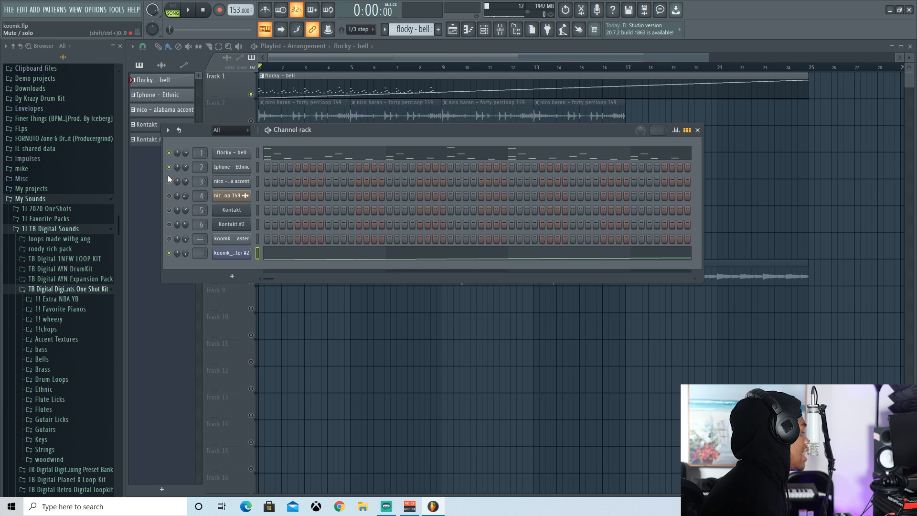
key("space")
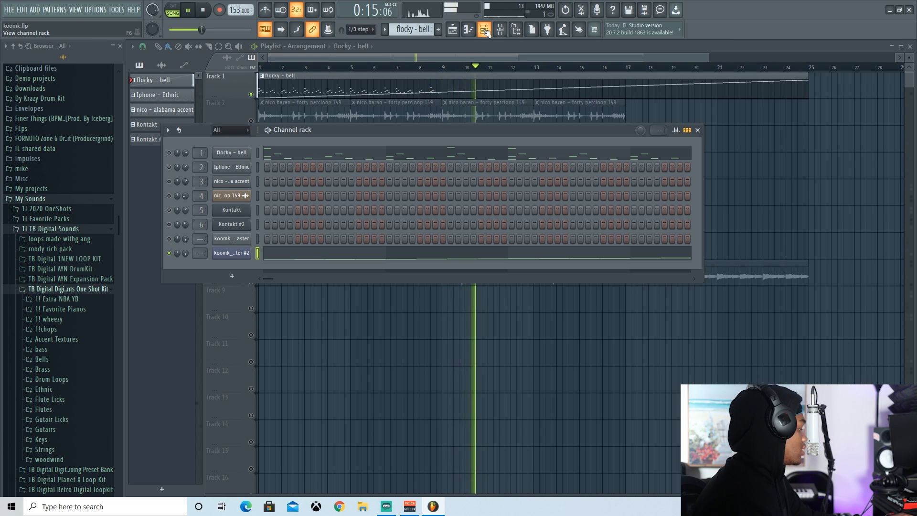
key("space")
- Show the Cassette effect on the Master mixer track and reposition its window
left_click(500, 30)
left_click(179, 423)
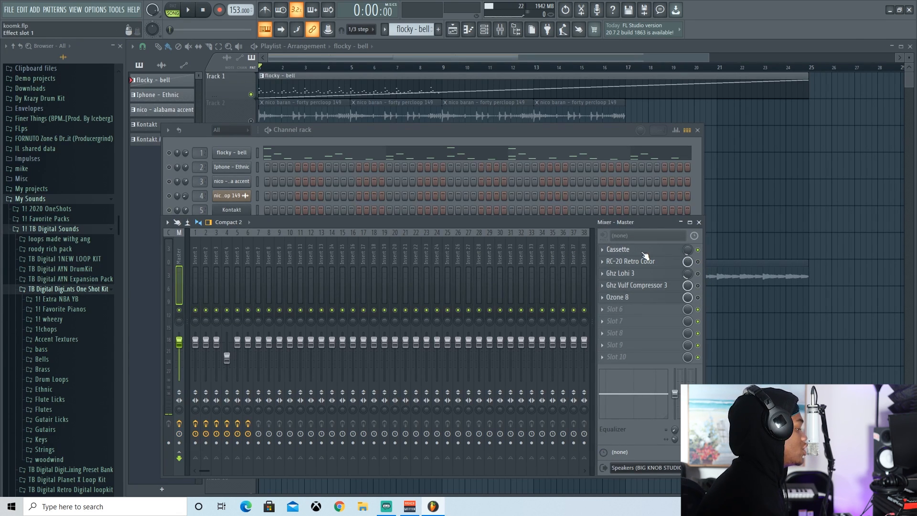
left_click(618, 249)
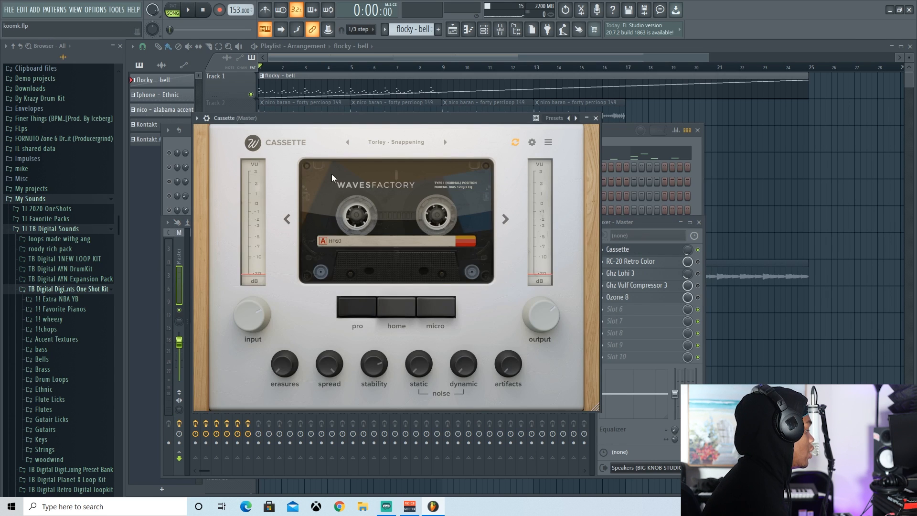
left_click_drag(346, 115, 317, 113)
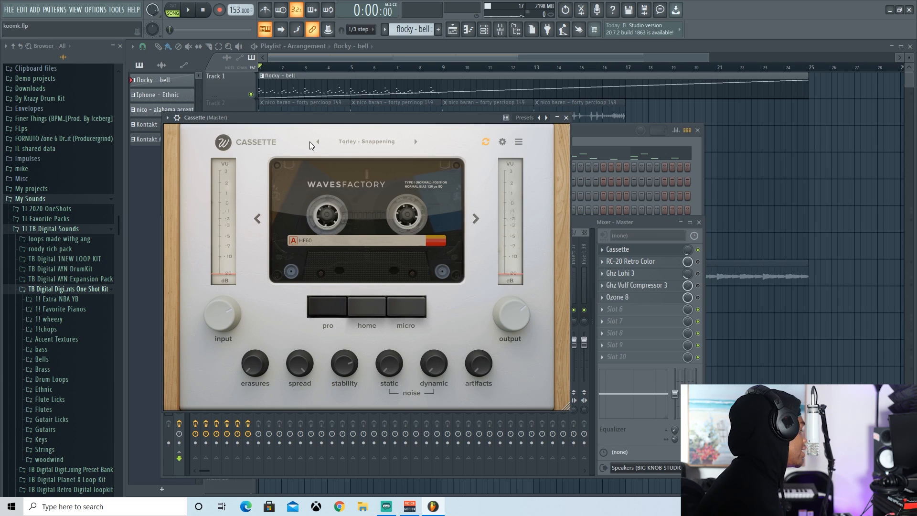
left_click_drag(332, 122, 353, 121)
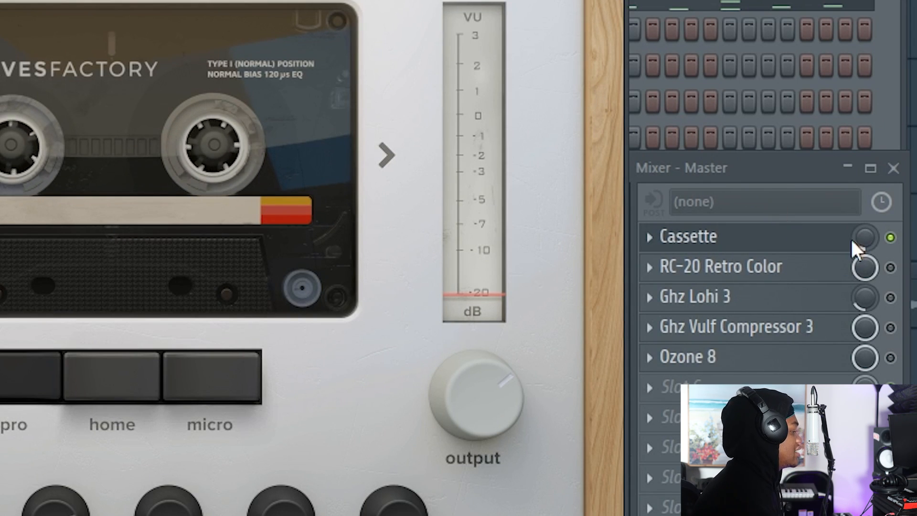
- Raise the Cassette mix level on the Master track, and lower it again to a small amount
left_click_drag(863, 239, 864, 196)
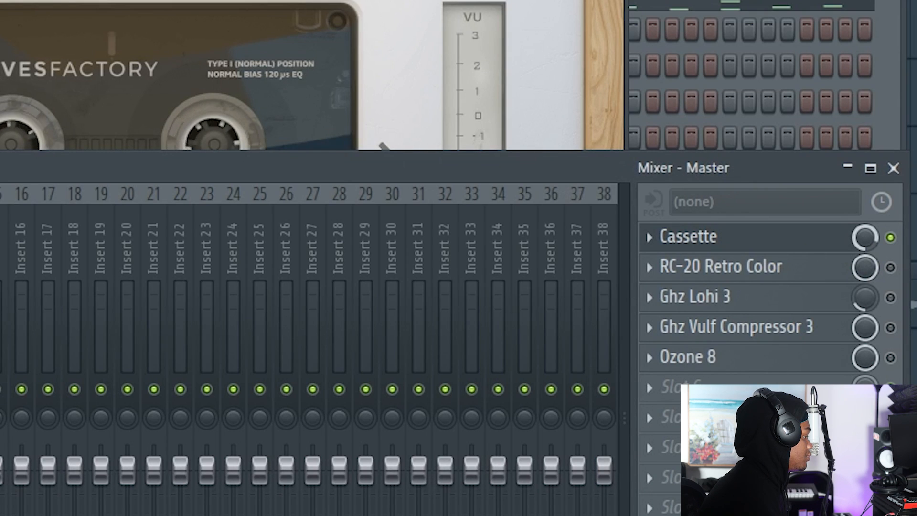
left_click_drag(864, 237, 864, 275)
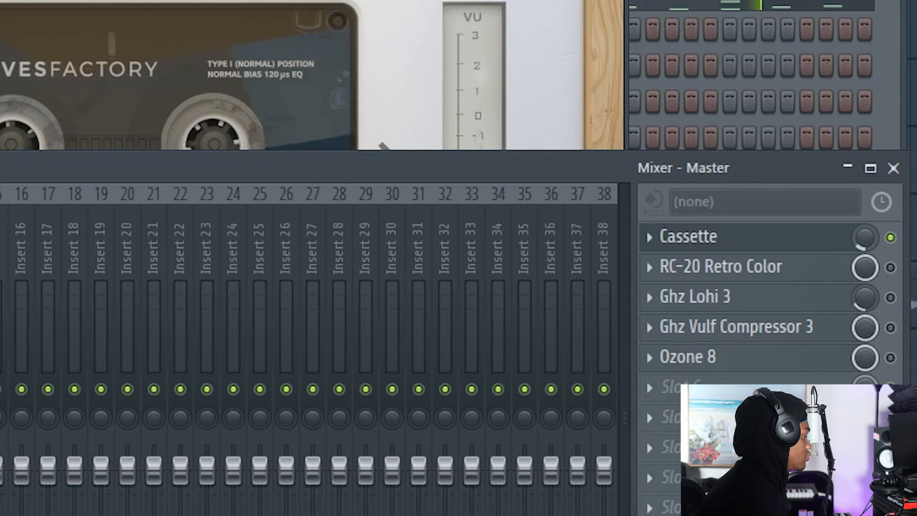
- Enable RC-20 Retro Color on the Master track and audition the loop with its Noise amount raised to 69%
left_click(698, 236)
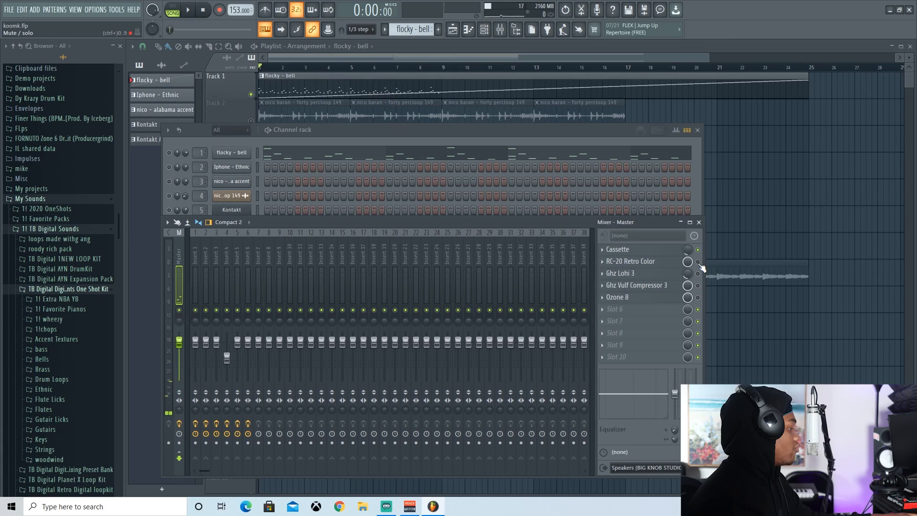
left_click(630, 261)
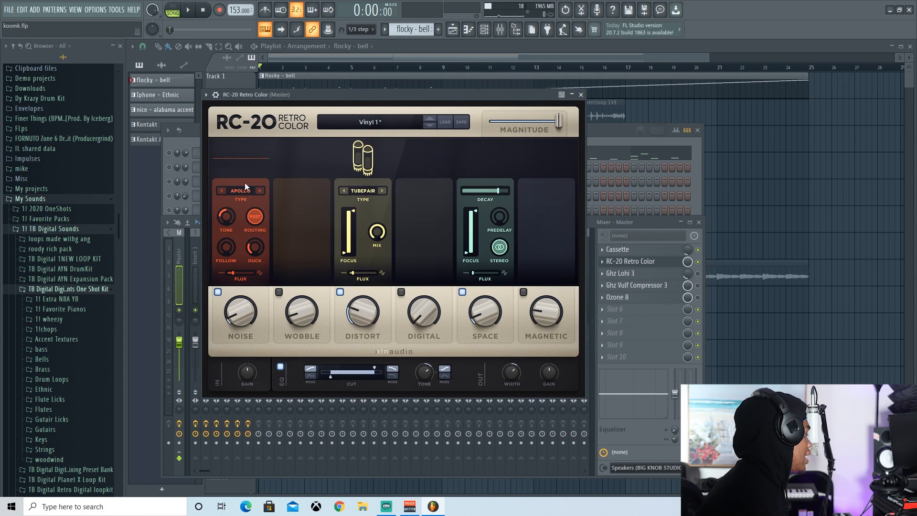
left_click_drag(247, 322, 265, 218)
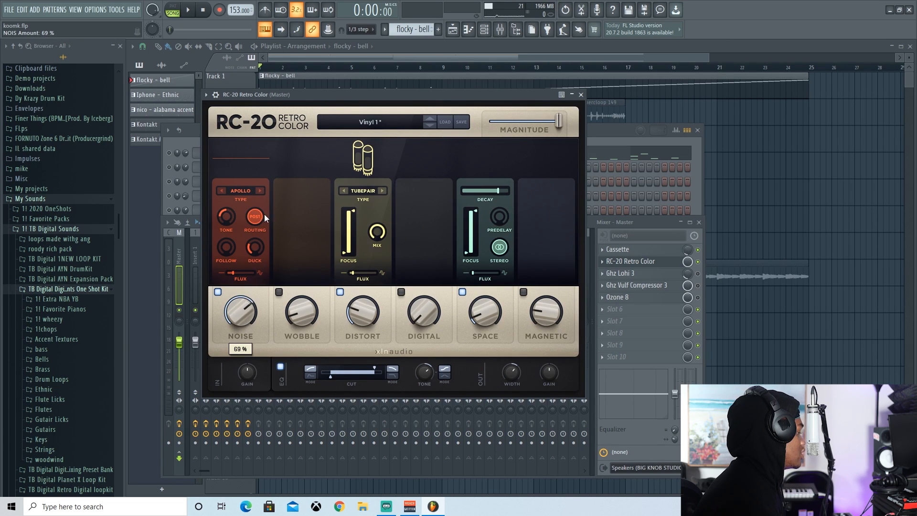
left_click(190, 11)
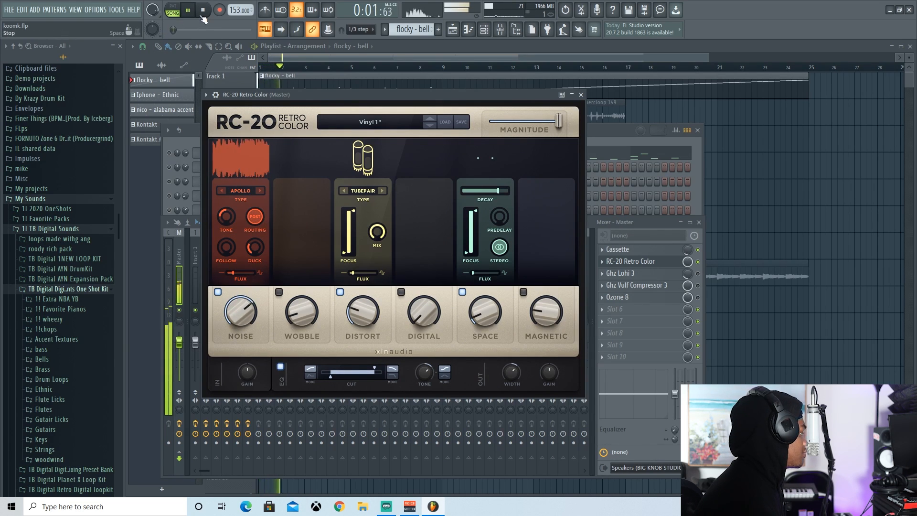
left_click(205, 10)
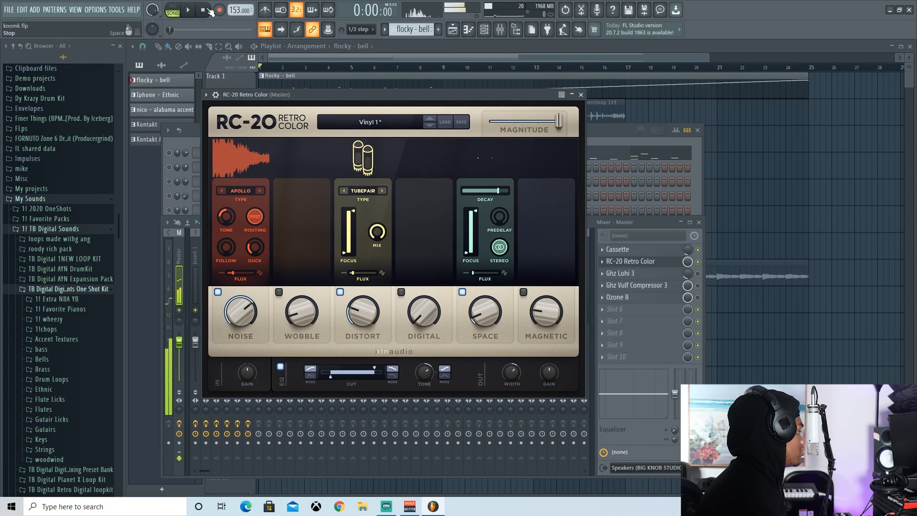
- Set the RC-20 Noise amount to 12% and play the loop with its window closed
left_click_drag(230, 304, 301, 472)
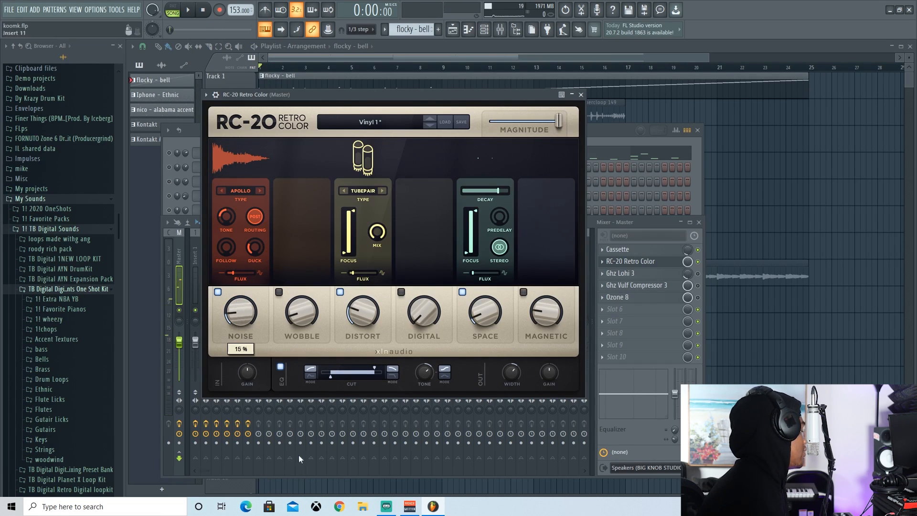
left_click_drag(243, 319, 247, 328)
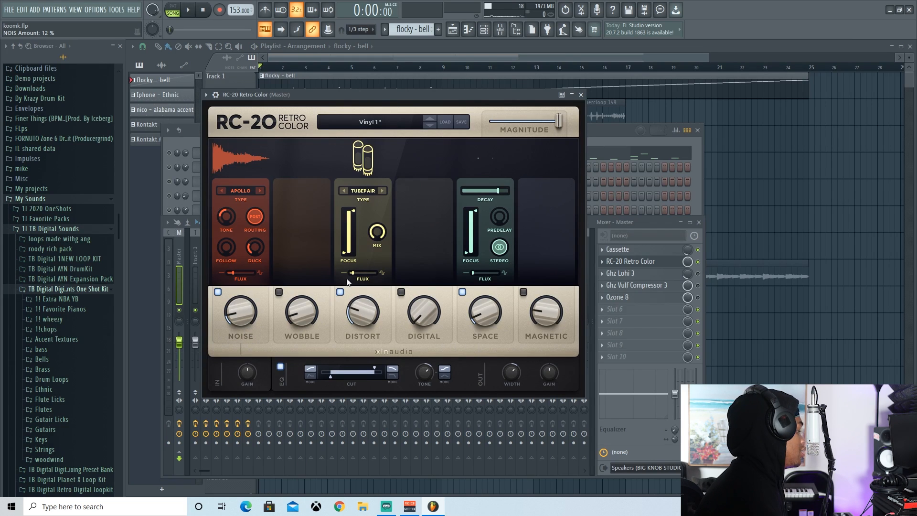
left_click(580, 95)
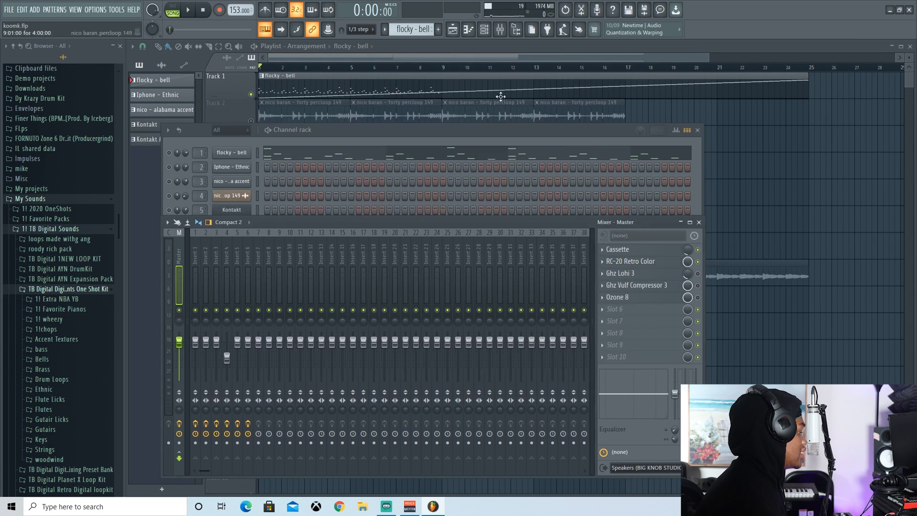
left_click(191, 11)
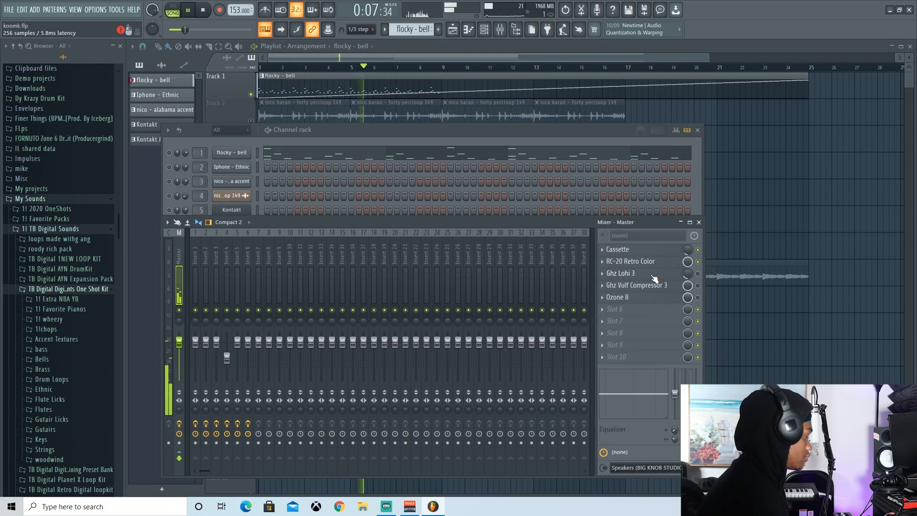
key("space")
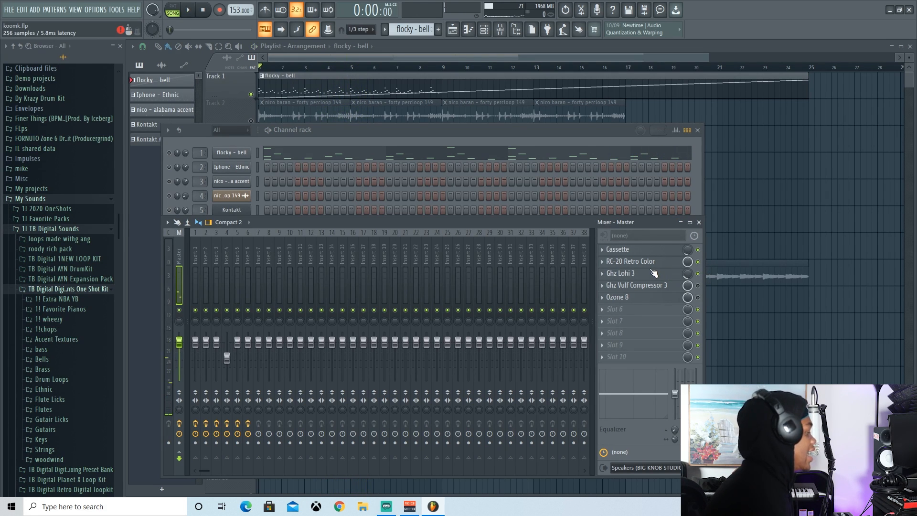
- Show the Ghz Lohi 3 settings on the Master track and audition the loop with its mix level raised
left_click(649, 275)
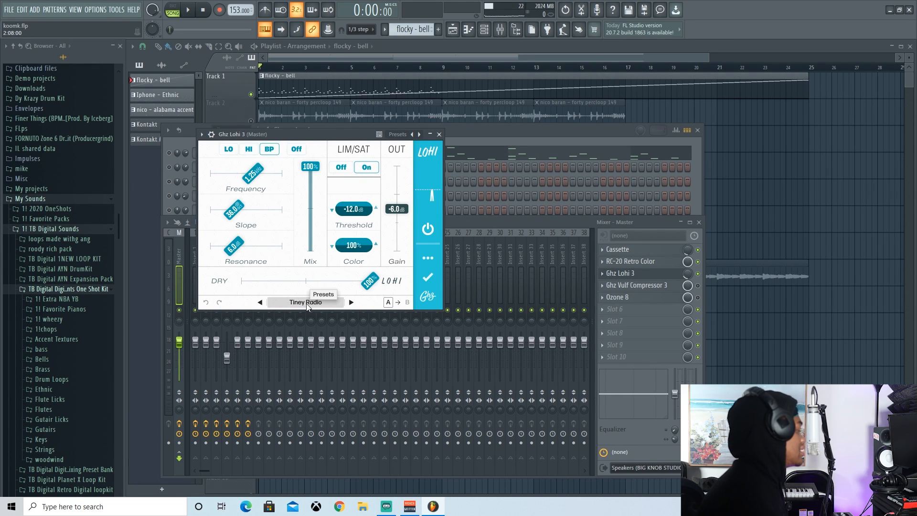
left_click_drag(687, 274, 687, 268)
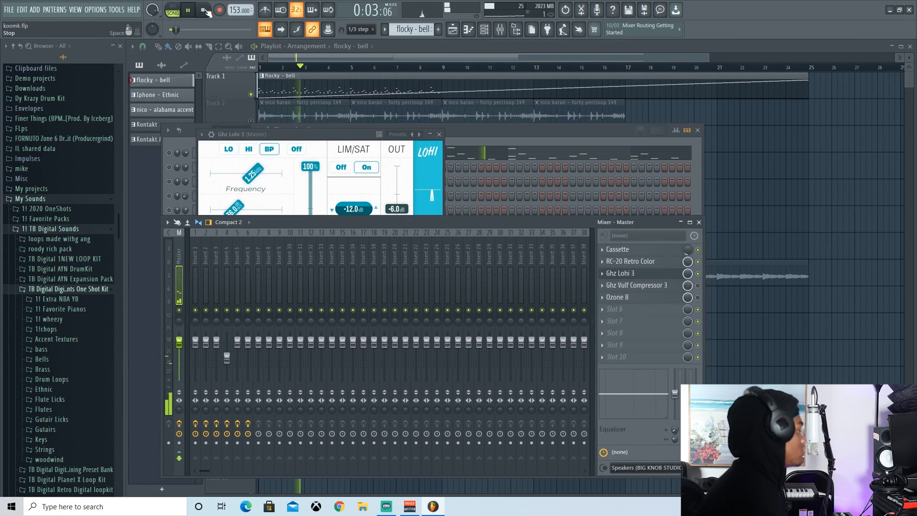
left_click(205, 9)
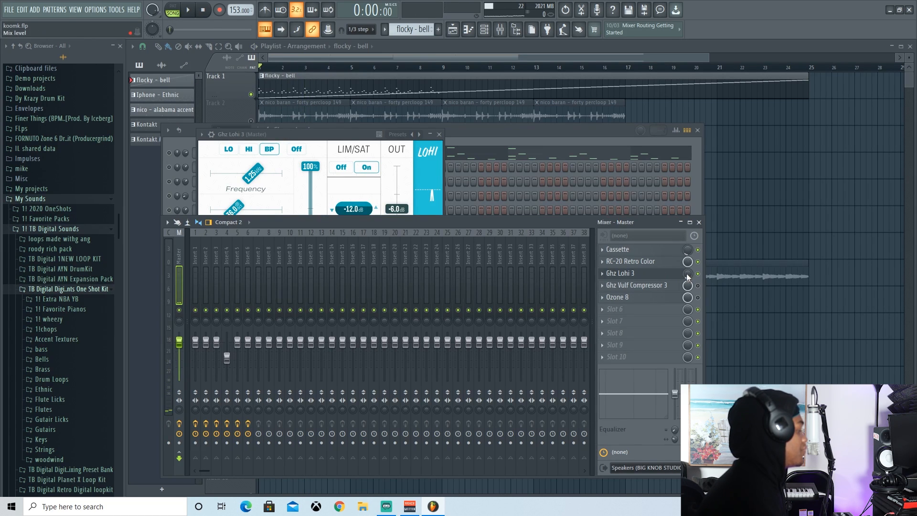
- Enable Ghz Vulf Compressor 3 on the Master track and set its compression amount to 63%
left_click(697, 285)
left_click(674, 286)
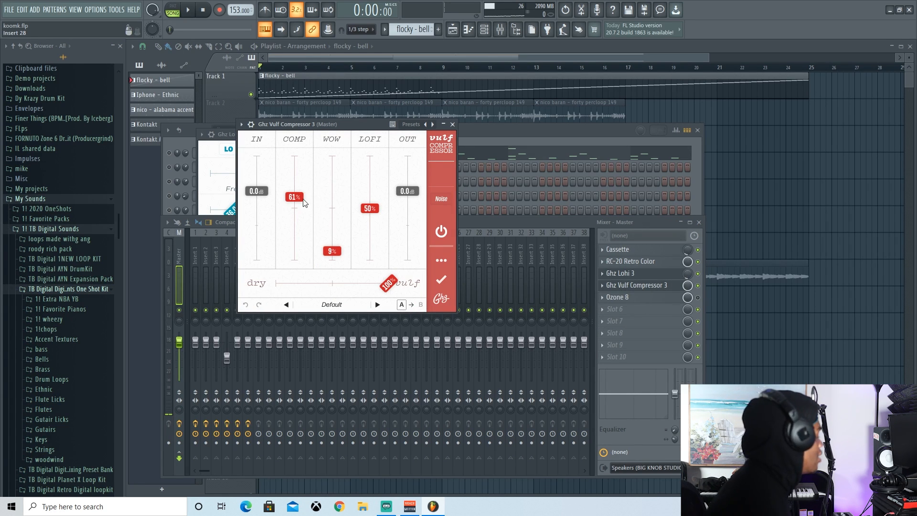
left_click_drag(299, 196, 299, 193)
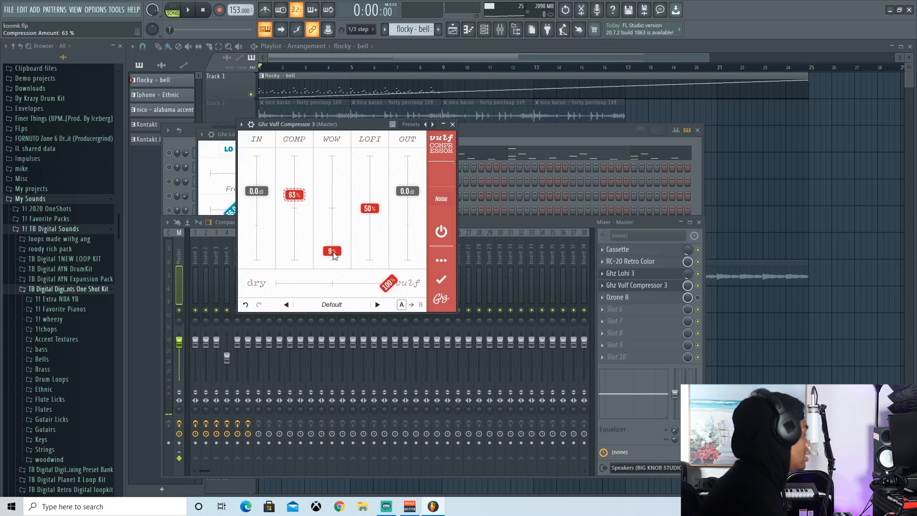
left_click(452, 124)
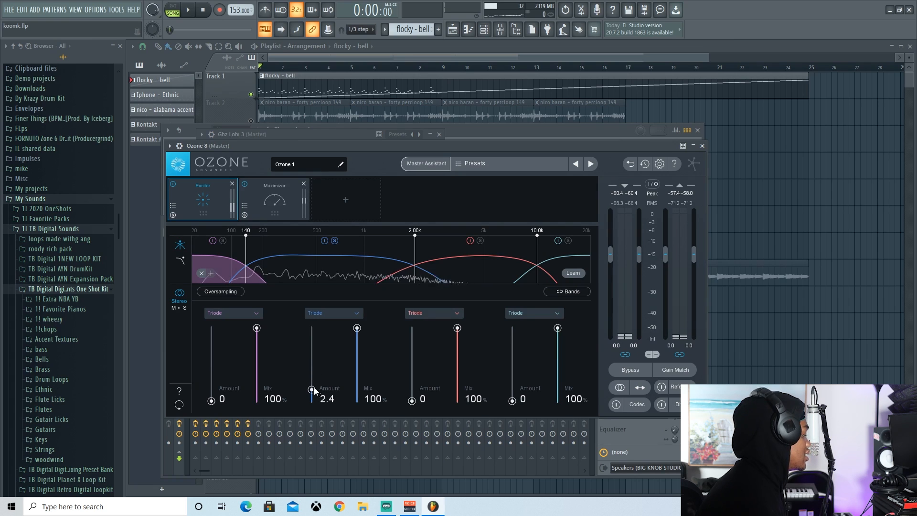
- Review the Ozone 8 Maximizer settings on the Master track and play the loop with all five effects active
left_click(277, 207)
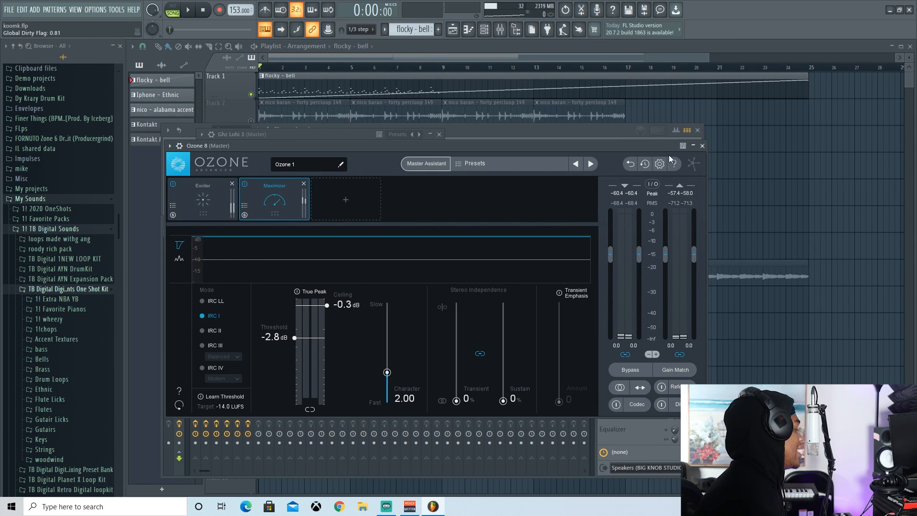
left_click(702, 145)
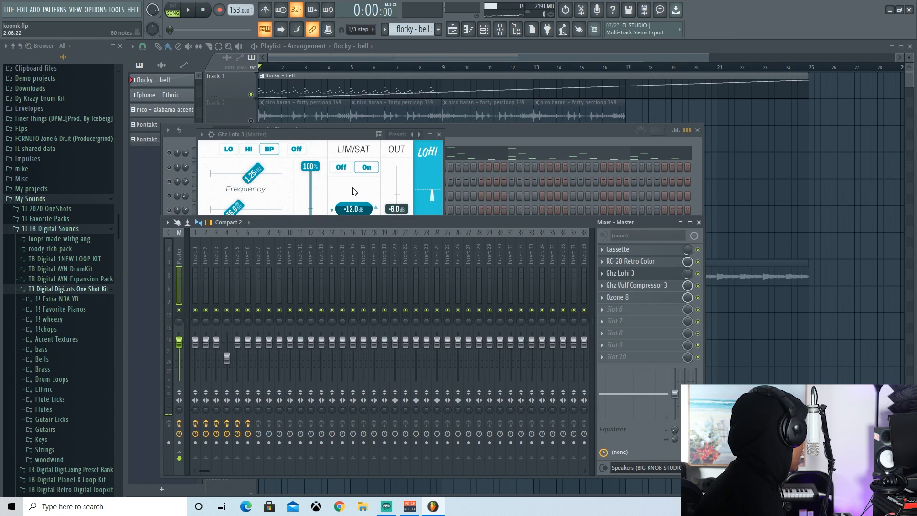
left_click(441, 134)
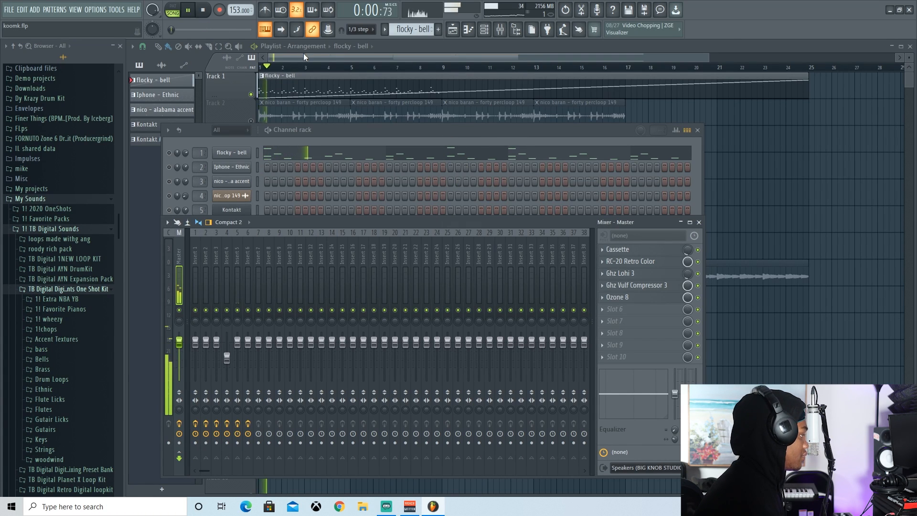
scroll(318, 68, "down", 2)
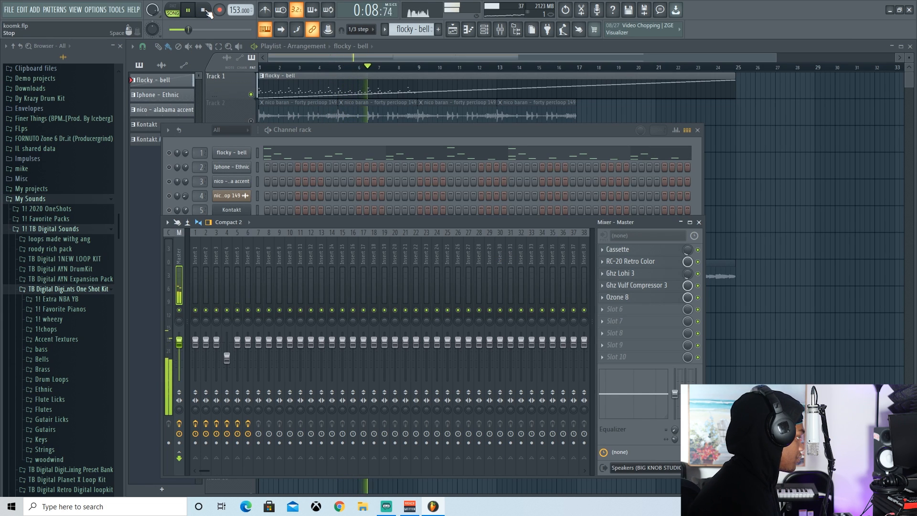
left_click(206, 11)
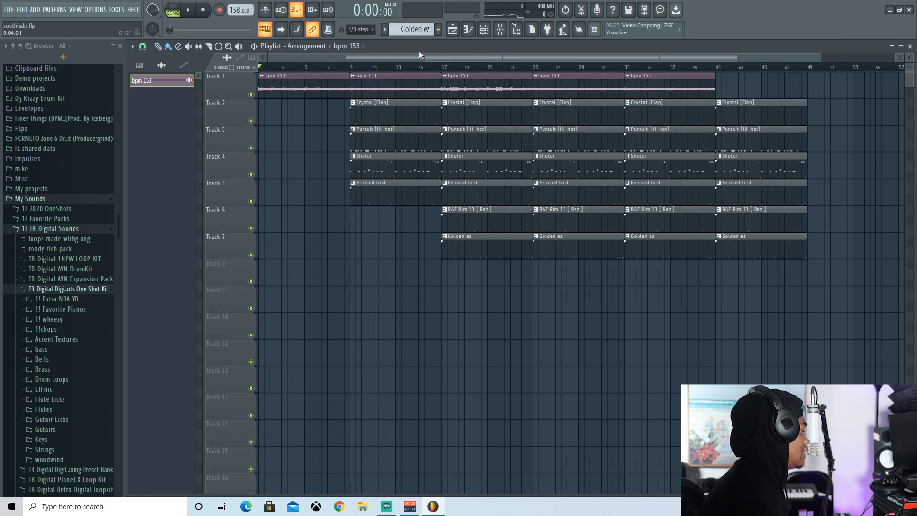
- Play the finished beat arrangement in the southside project and stop playback
scroll(357, 70, "down", 1)
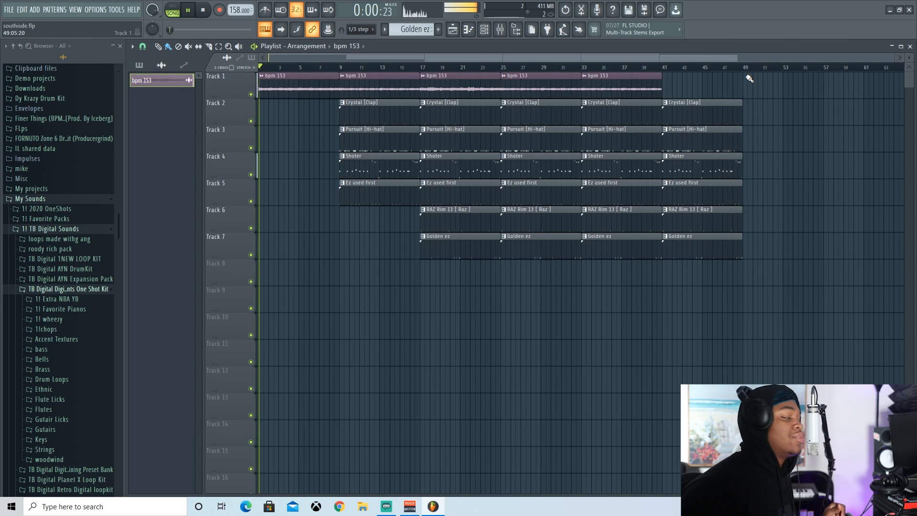
key("space")
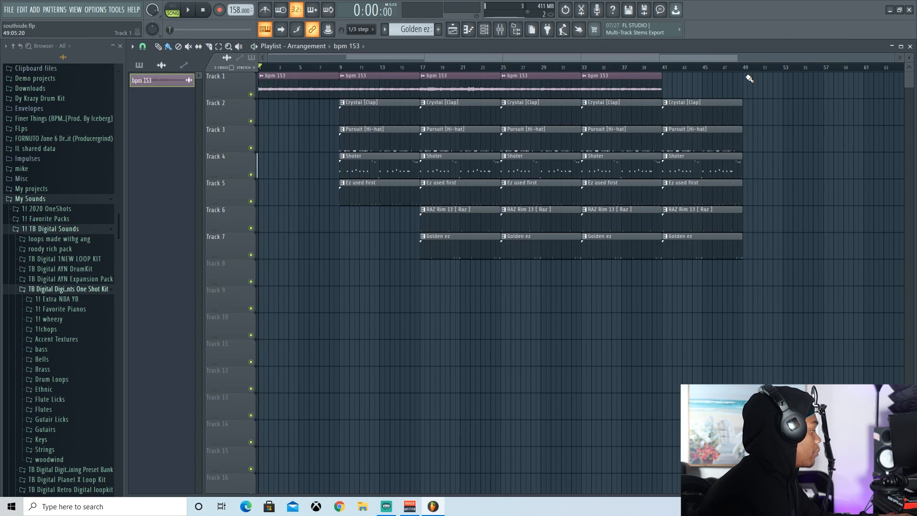